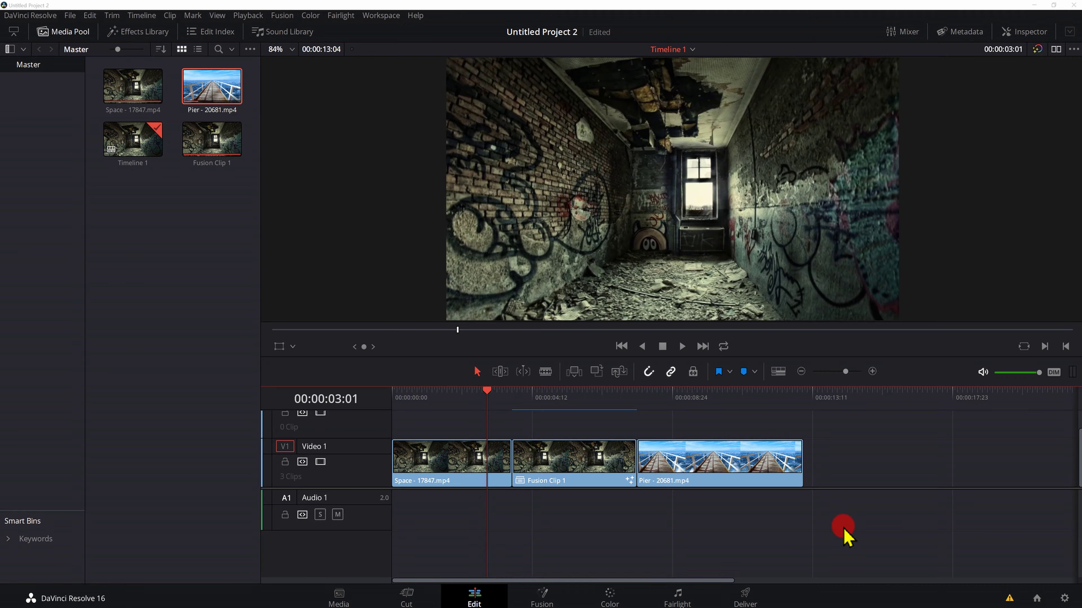
Step: Play back the timeline from the Space clip through Fusion Clip 1 into the Pier clip to review the transition
left_click(682, 346)
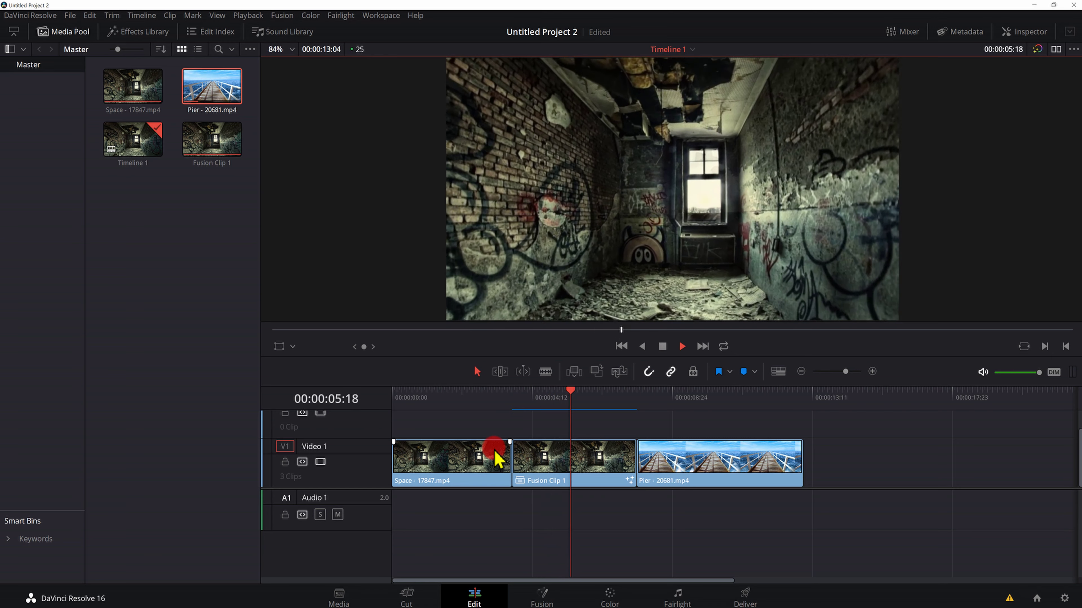
left_click(507, 400)
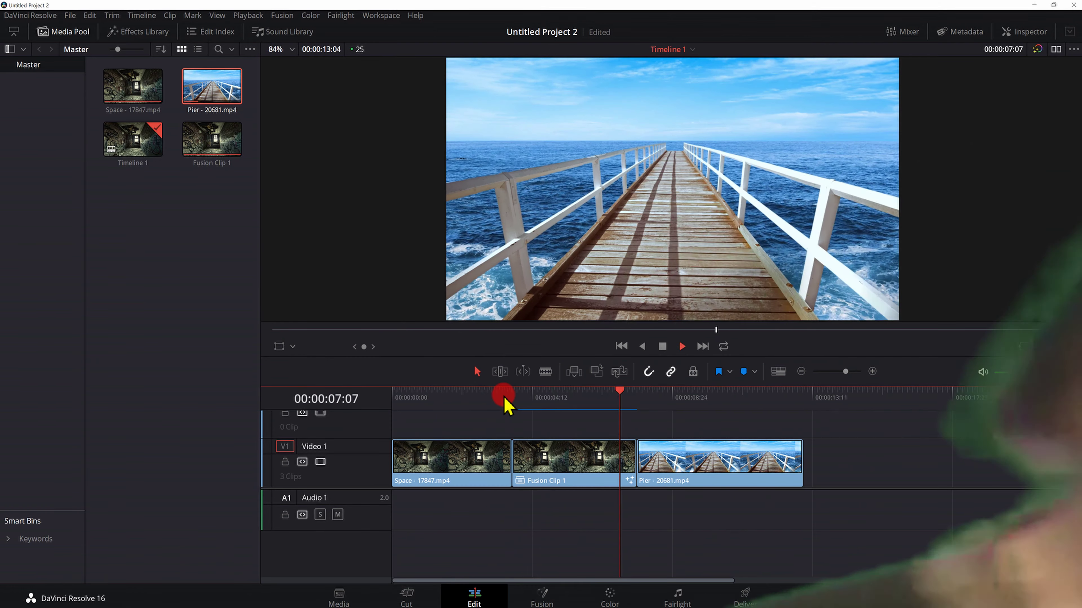
left_click(506, 398)
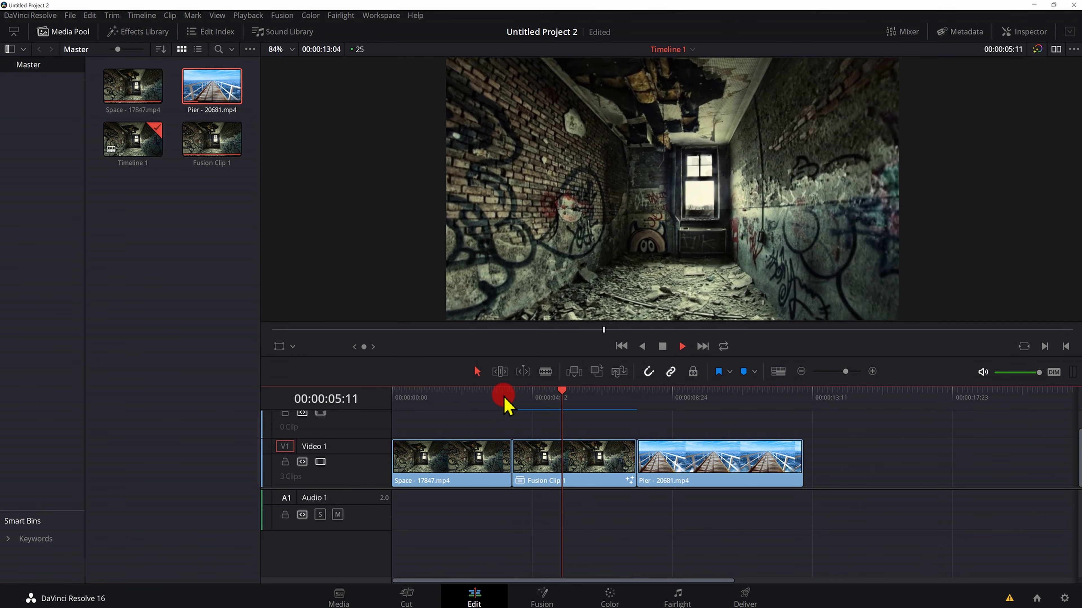
left_click(662, 346)
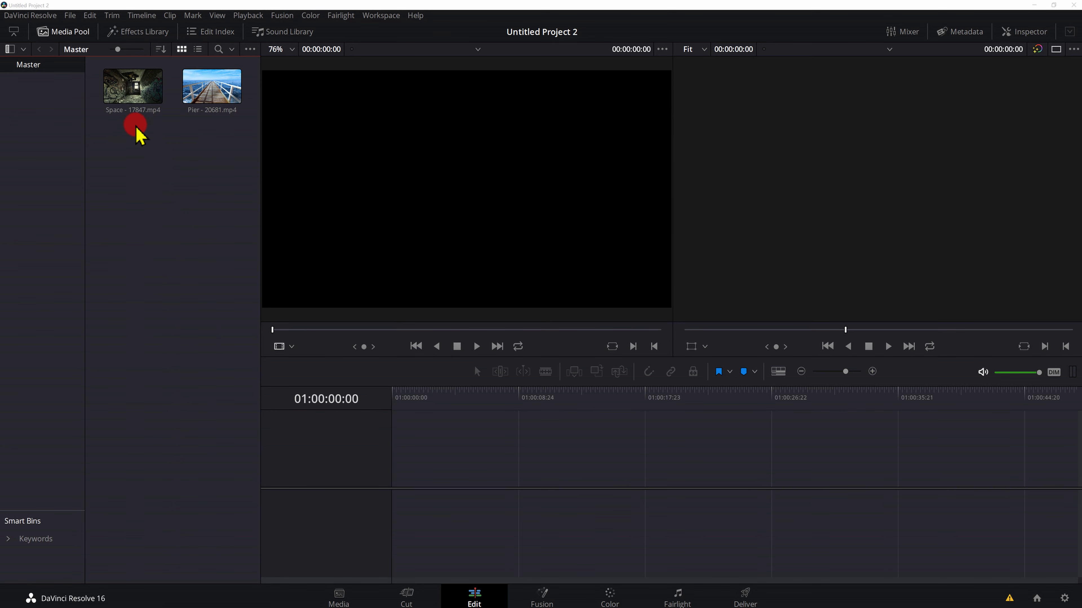
Step: Place Space - 17847.mp4 and Pier - 20681.mp4 back to back on the Video 1 track, starting at zero
left_click_drag(131, 102, 413, 485)
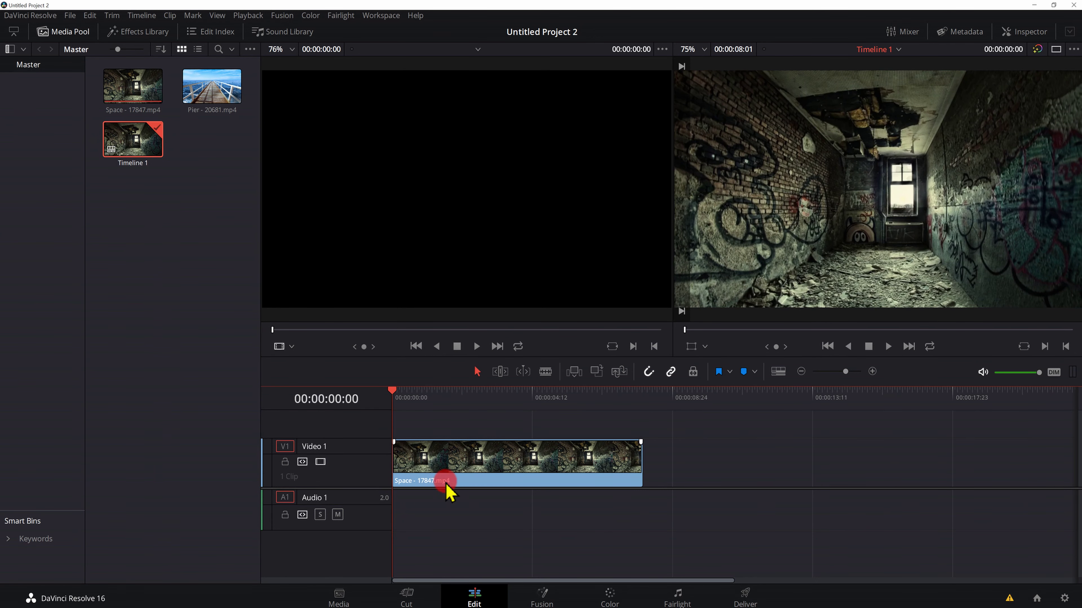
left_click_drag(212, 94, 657, 464)
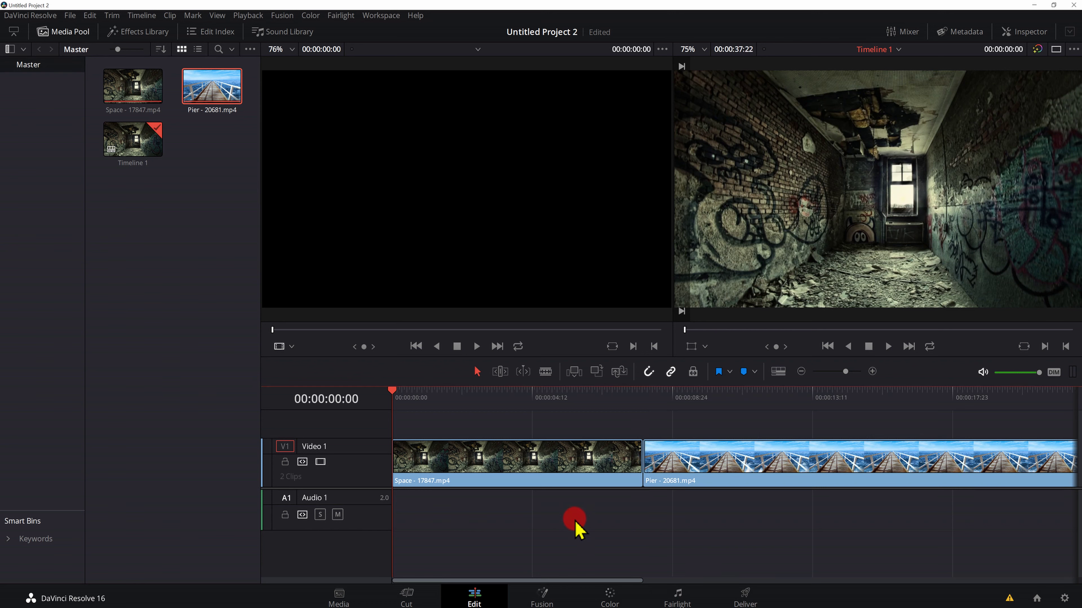
Step: Cut the Space clip at 00:00:05:21 and delete its remainder so the Pier clip directly follows
left_click_drag(394, 392, 575, 393)
key("ctrl+b")
left_click(620, 464)
key("Delete")
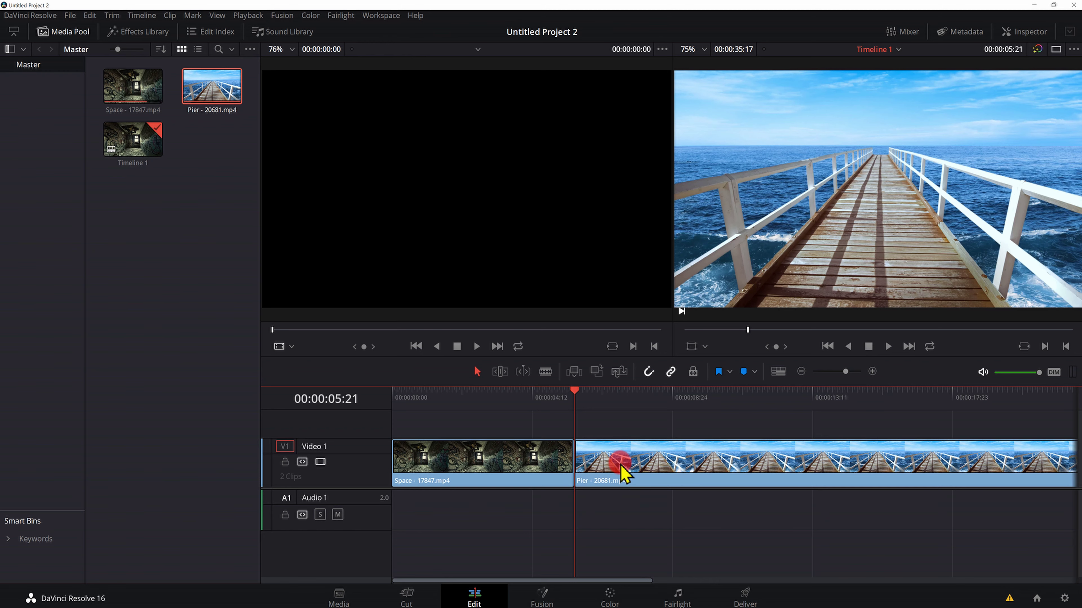
Step: Cut the Pier clip at 00:00:13:04 and delete everything after the cut
left_click_drag(581, 396, 803, 409)
key("ctrl+b")
left_click(848, 471)
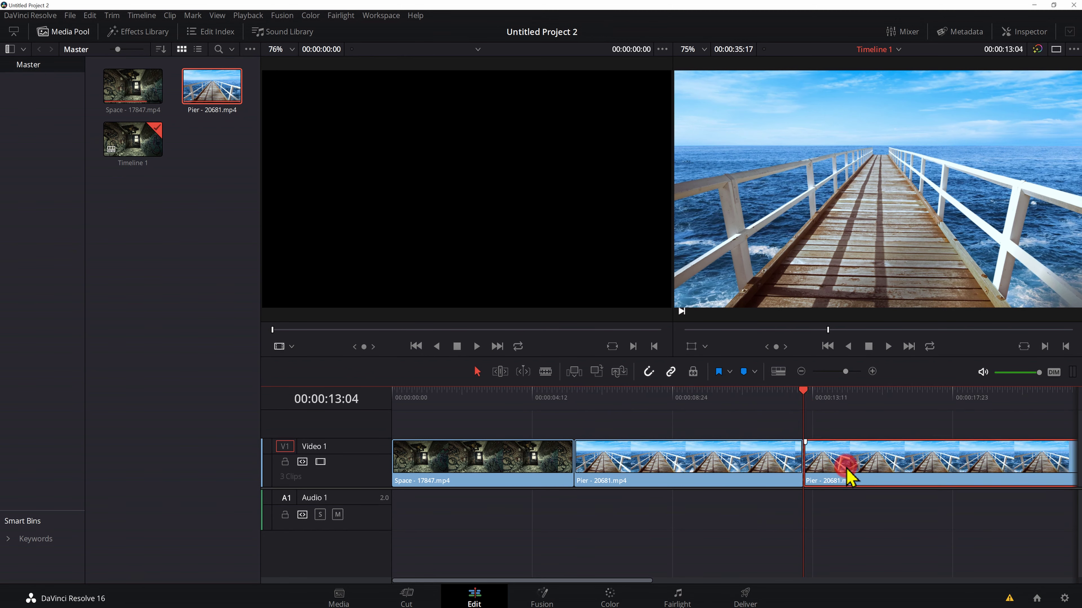
key("Delete")
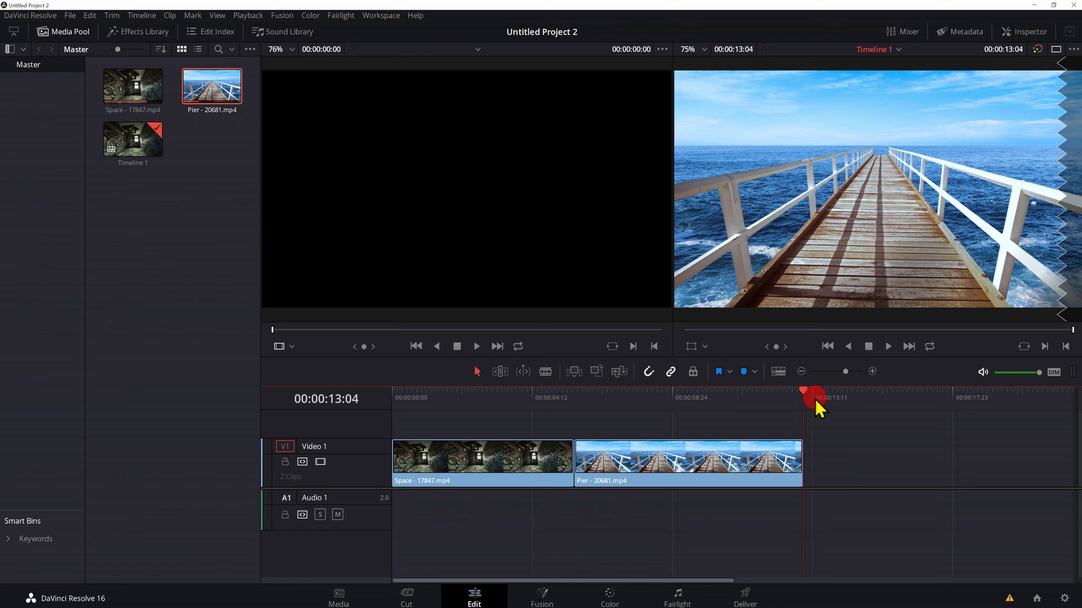
Step: Split the Space clip at 00:00:03:21, using a -200 timecode offset from its cut with the Pier clip
left_click_drag(807, 401, 536, 469)
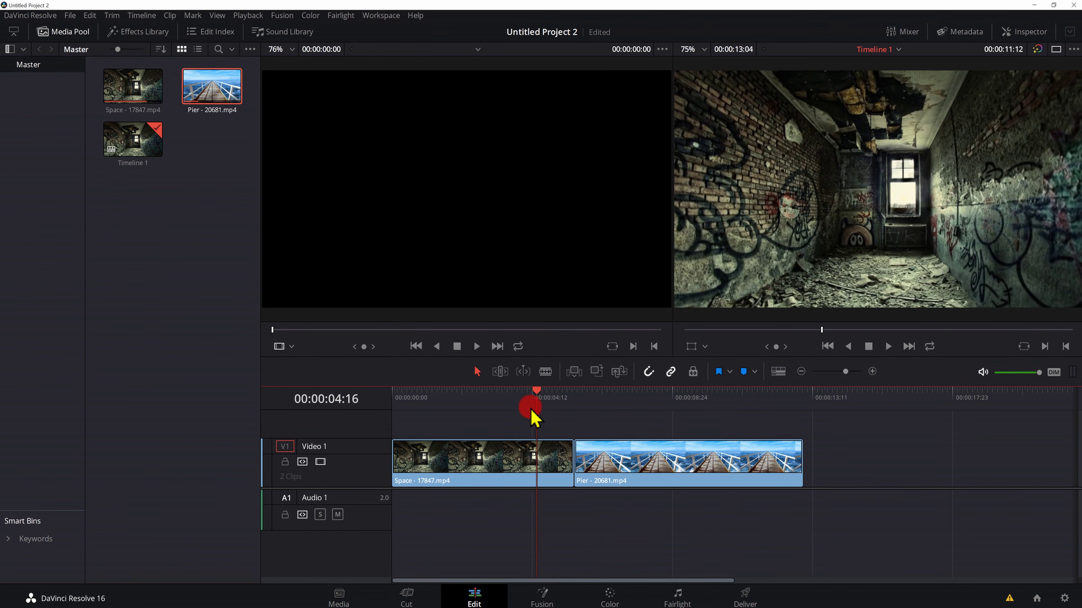
left_click_drag(538, 395, 574, 403)
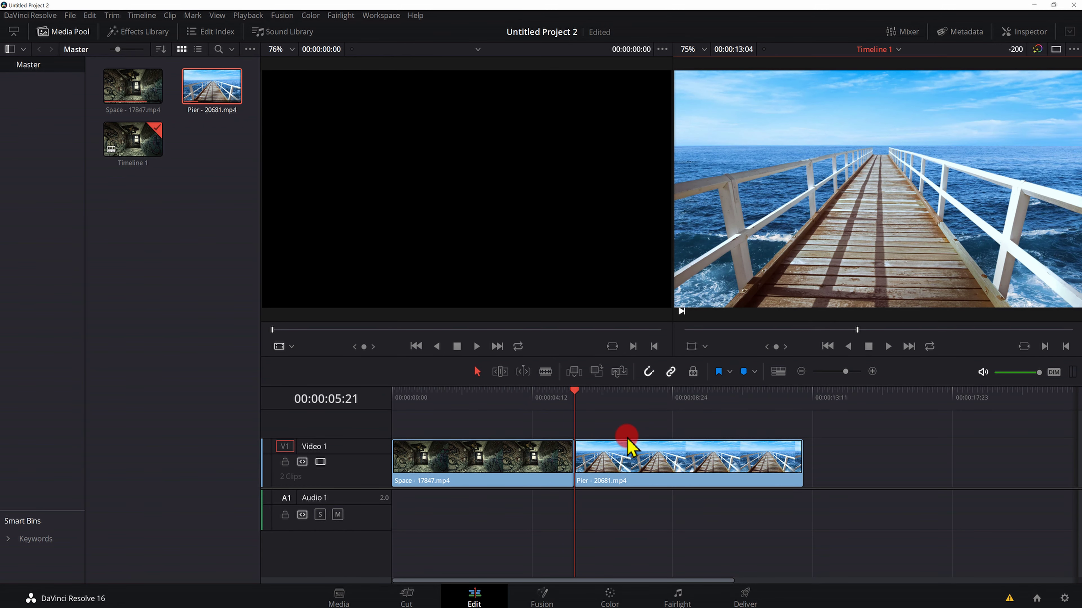
key("Return")
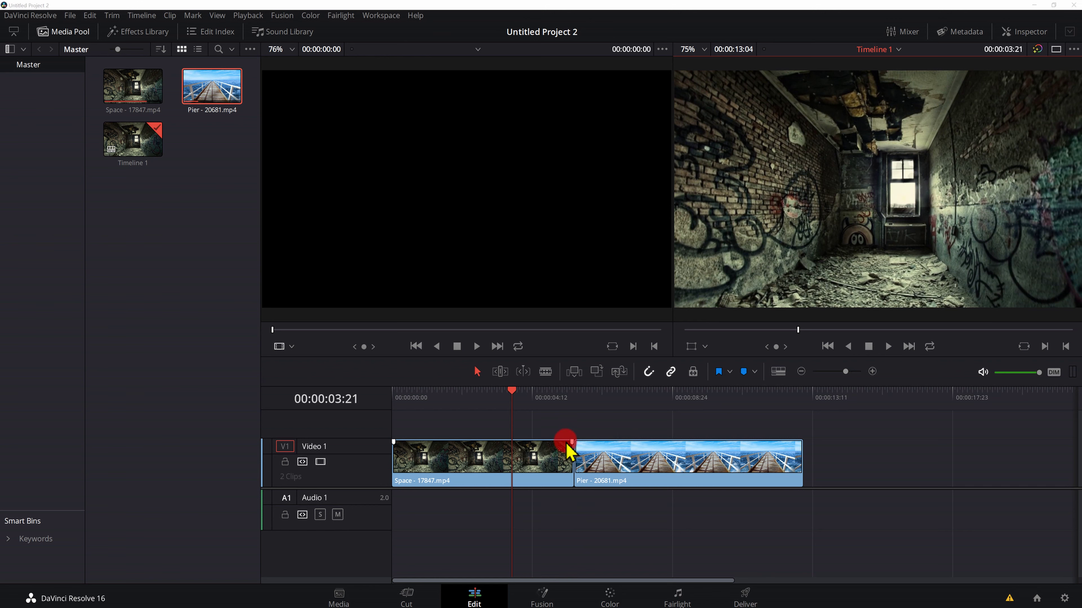
left_click(511, 422)
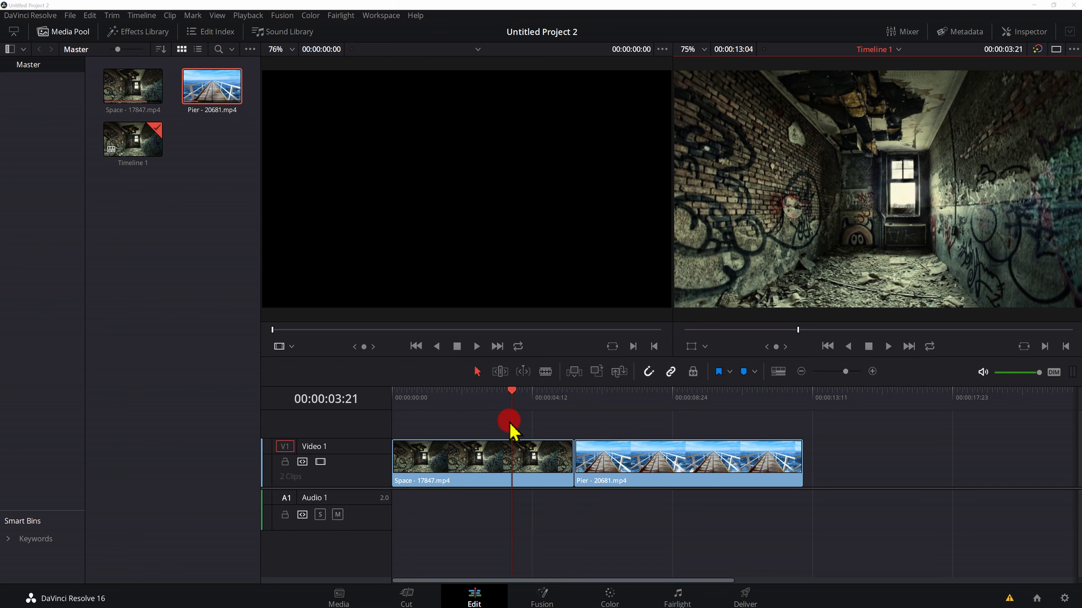
left_click(516, 447)
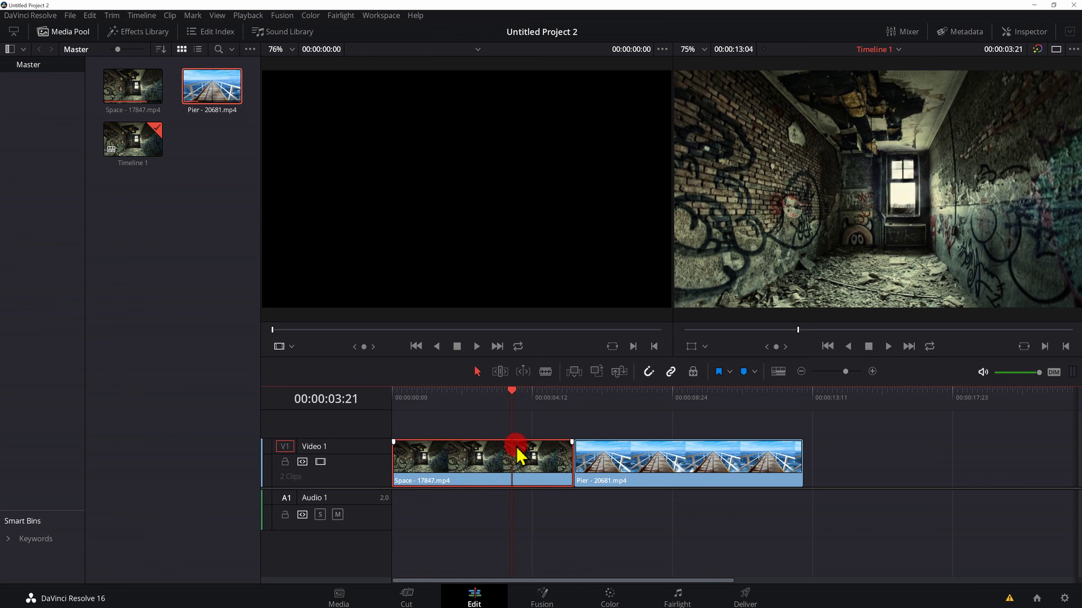
key("ctrl+b")
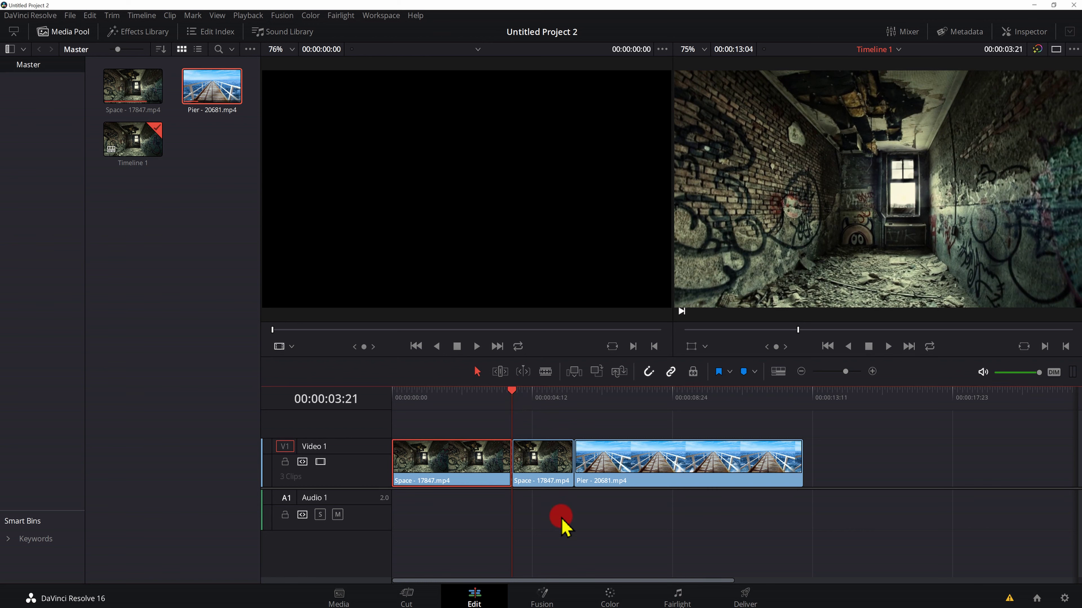
Step: Split the Pier clip at 00:00:07:21, two seconds after its cut with the Space clip
left_click_drag(512, 394, 575, 390)
left_click(594, 458)
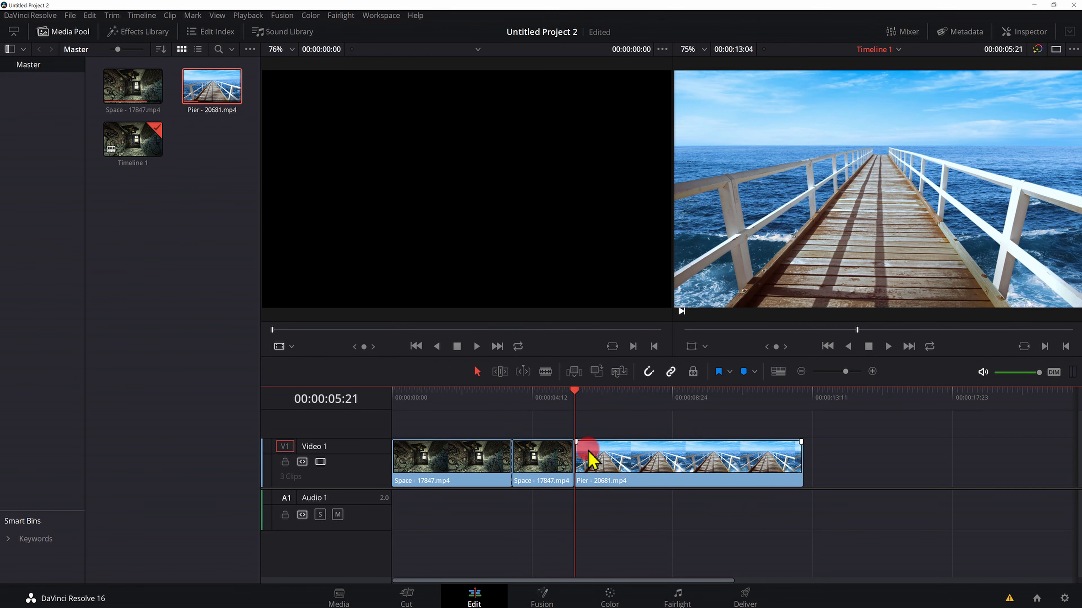
left_click(614, 404)
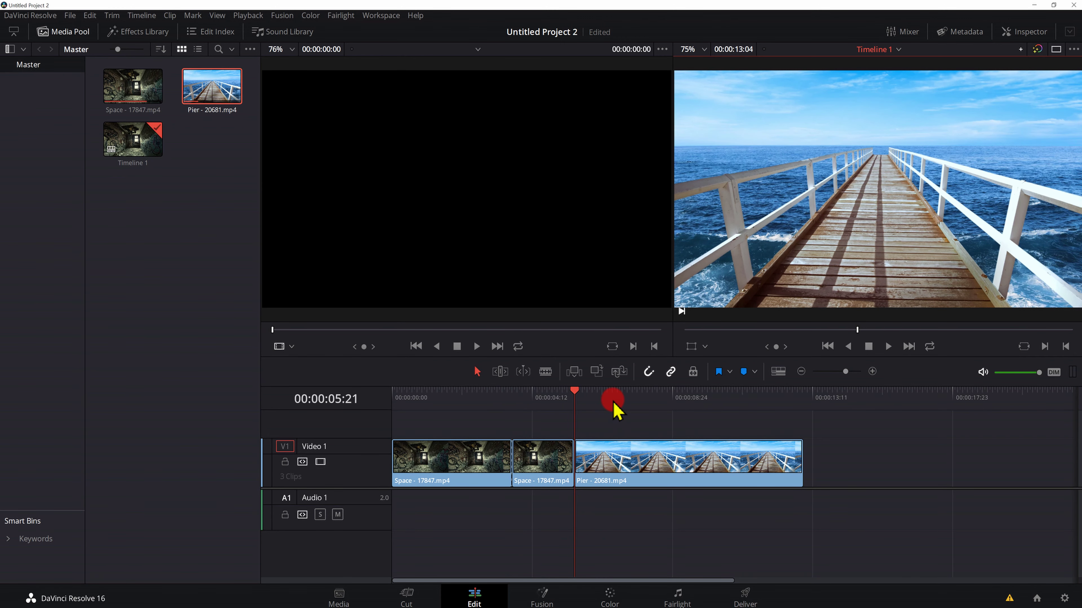
key("Return")
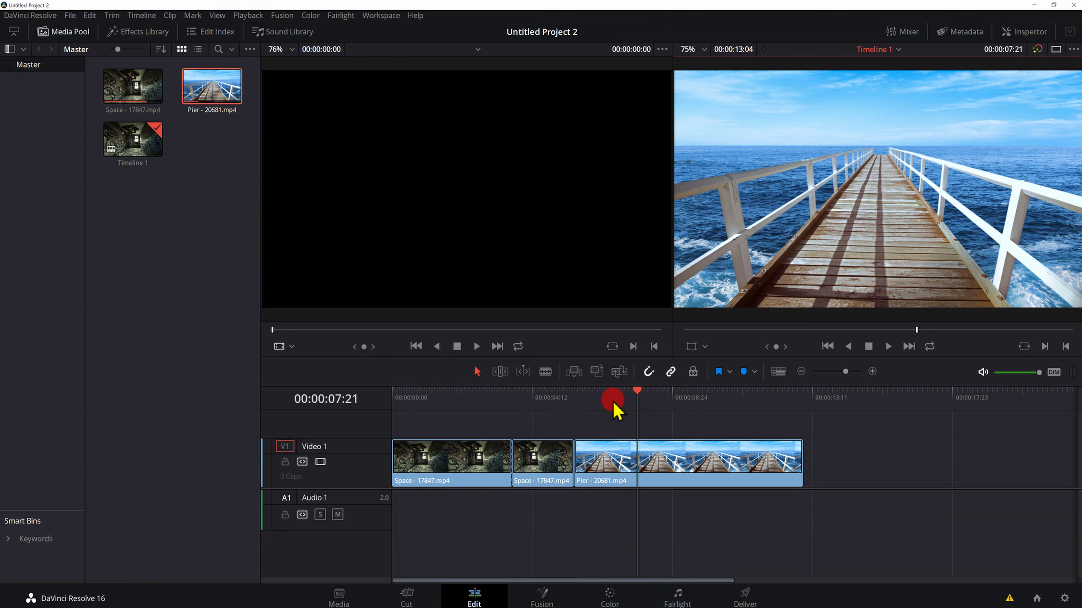
left_click(637, 391)
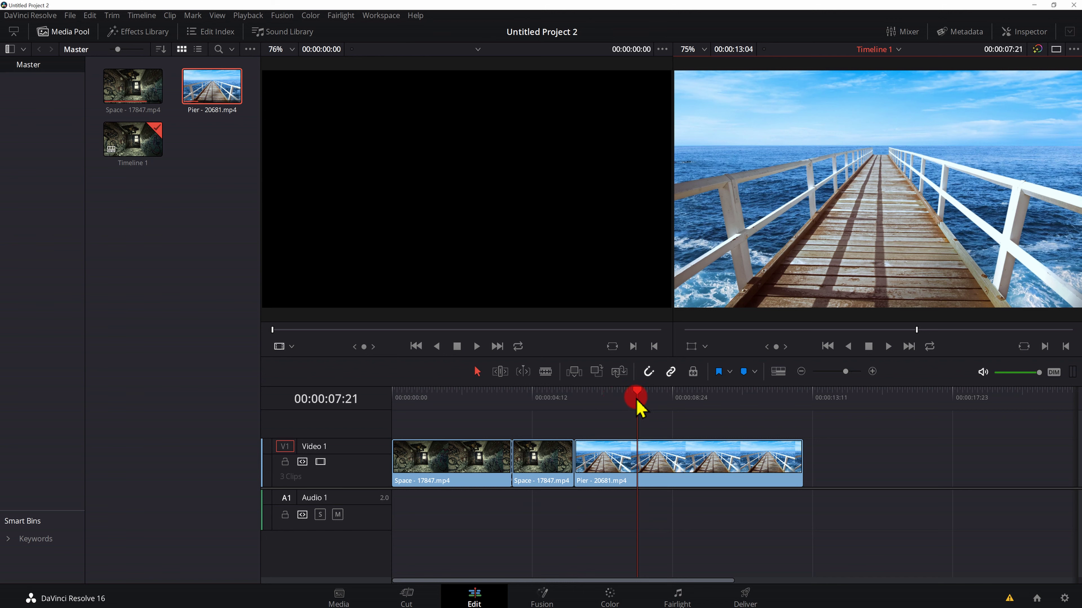
left_click(649, 461)
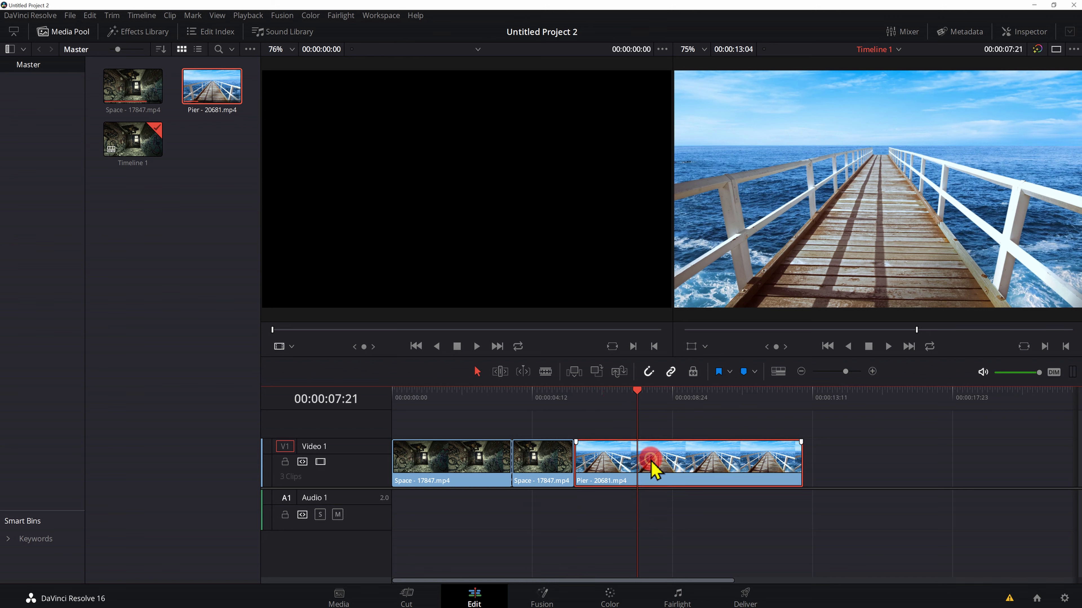
key("ctrl+b")
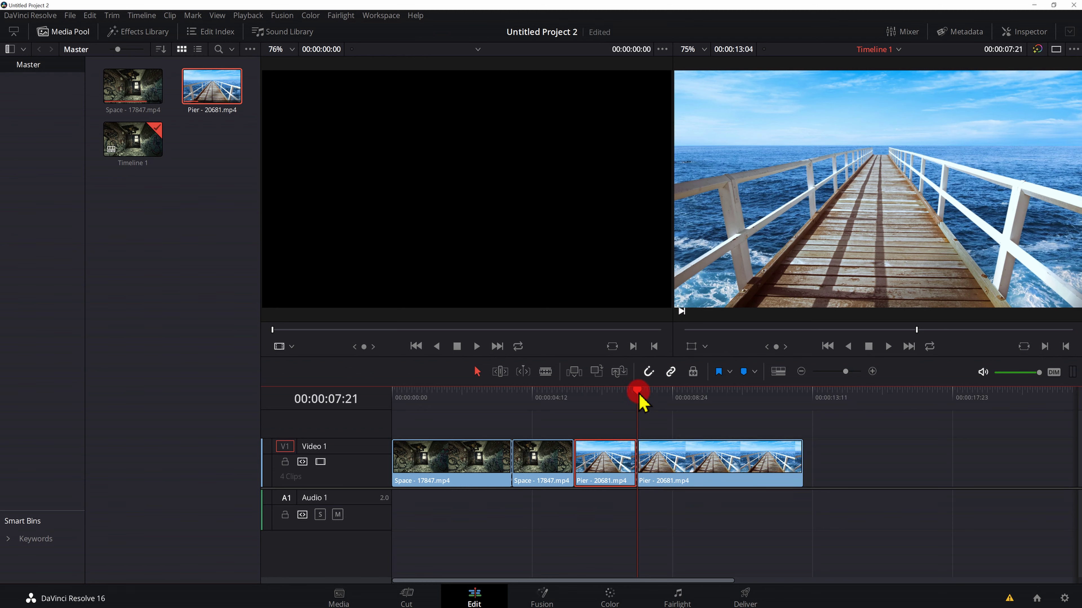
Step: With the short Pier segment still selected at the clip cut, apply a +200 timecode offset and undo the clip move
left_click_drag(639, 391, 514, 397)
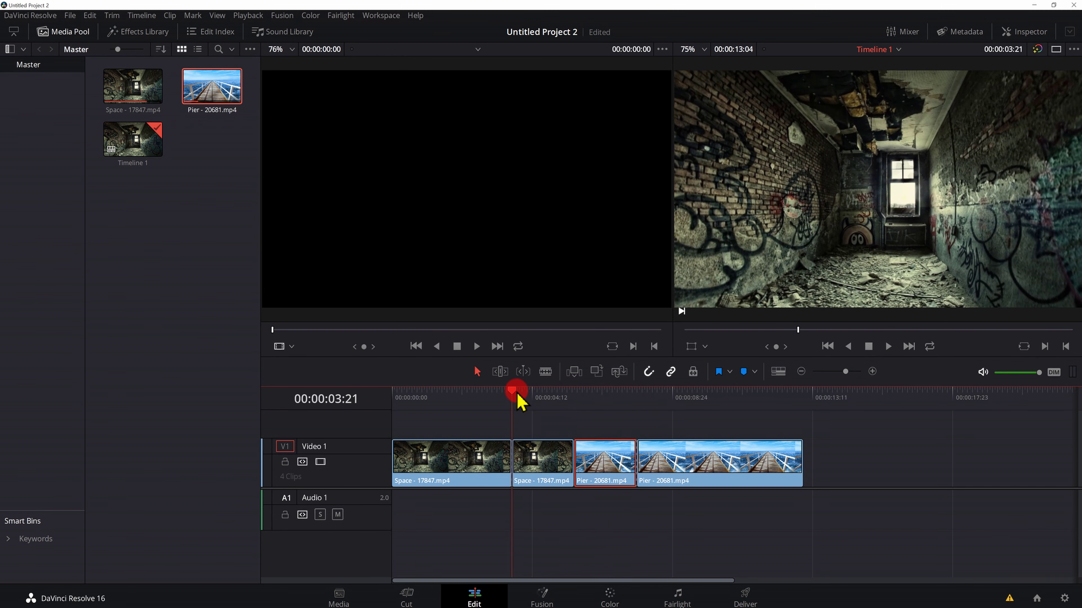
left_click_drag(511, 394, 572, 398)
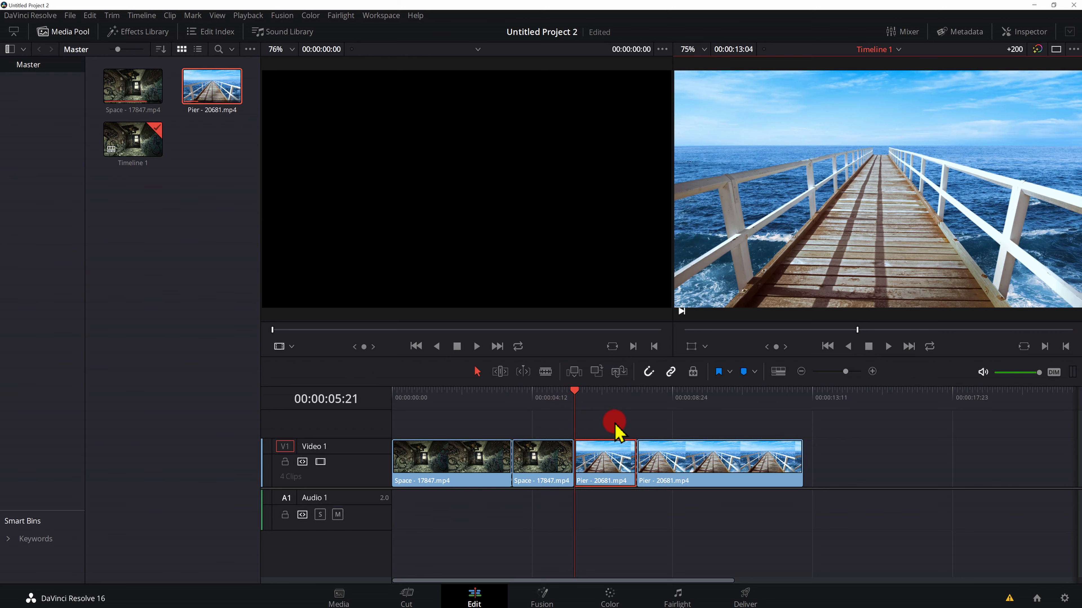
key("Return")
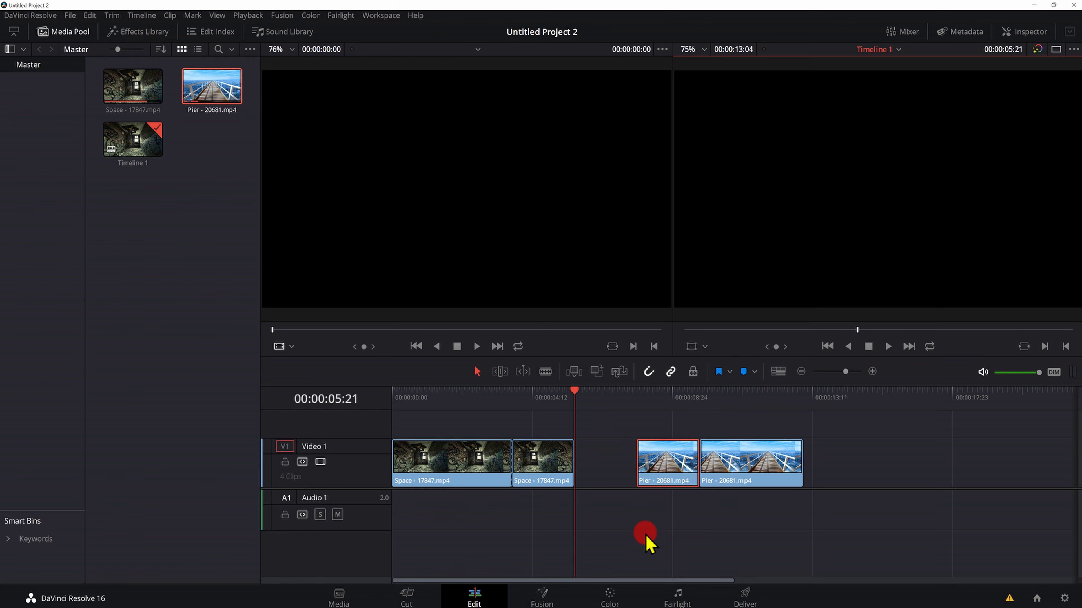
key("ctrl+z")
Step: Try a two-second forward timecode offset with the first Space segment selected, and undo each resulting clip move
left_click(468, 467)
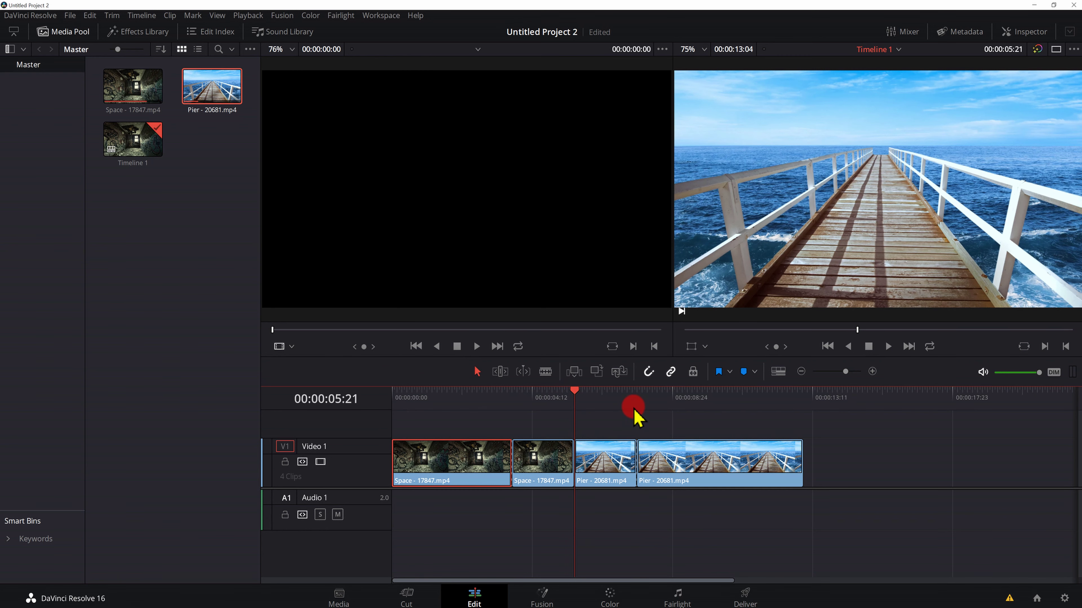
key("ctrl+z")
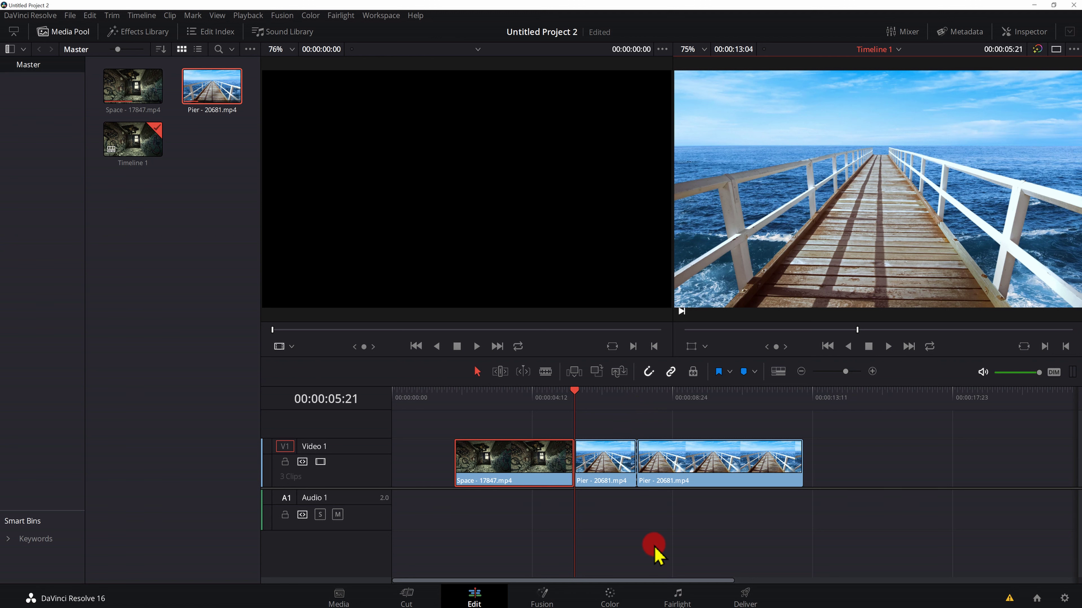
key("ctrl+z")
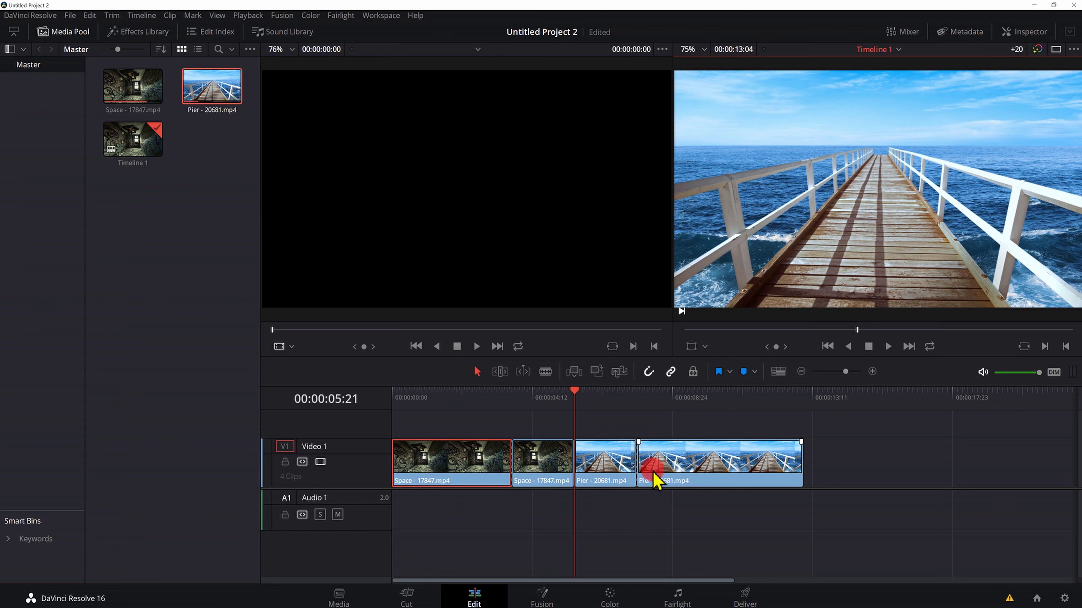
key("Return")
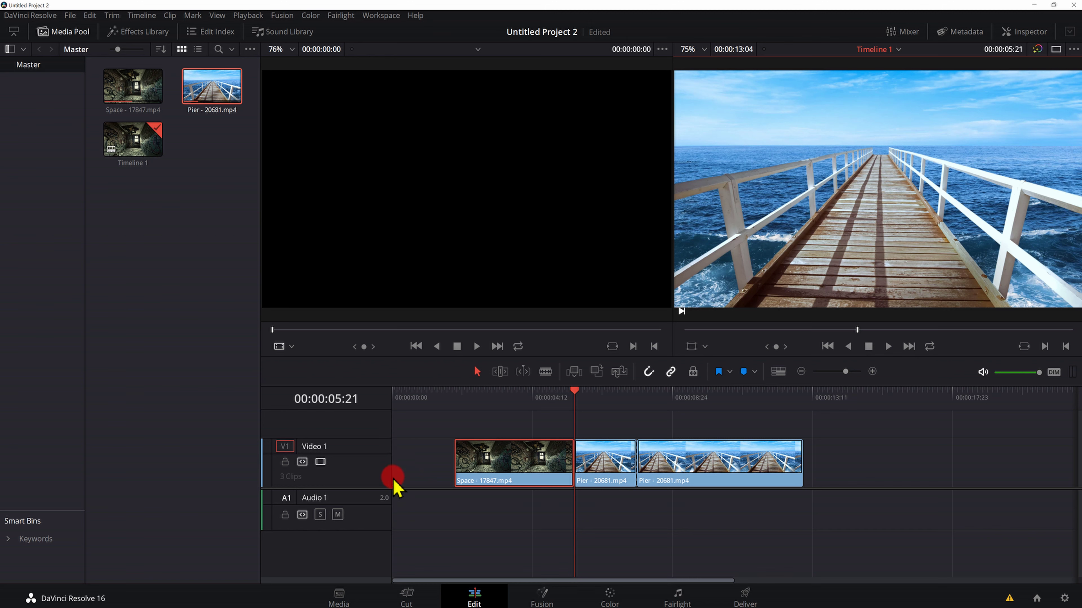
left_click(503, 465)
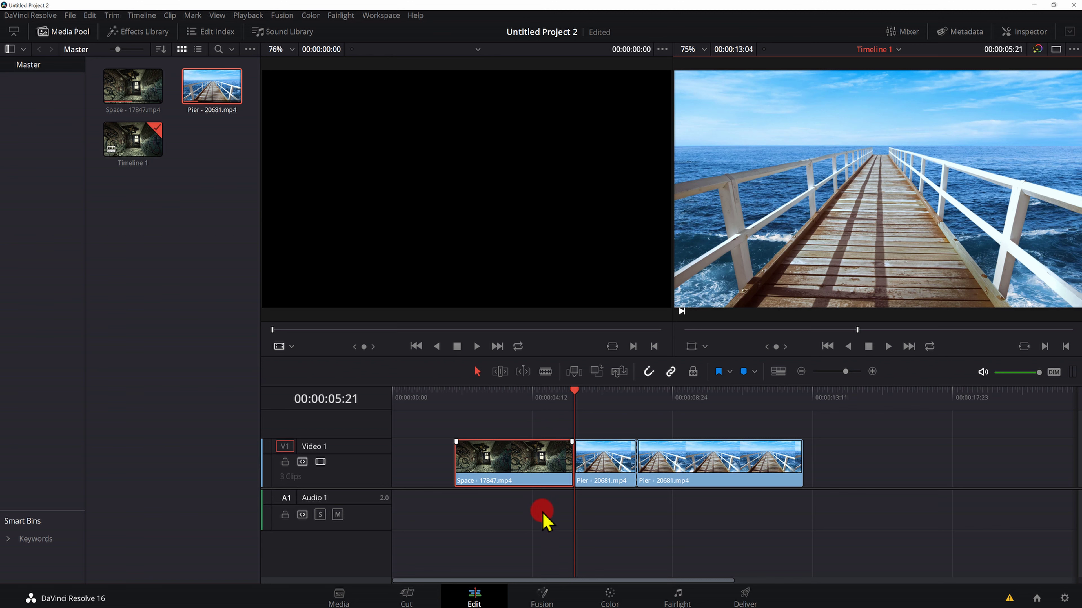
key("ctrl+z")
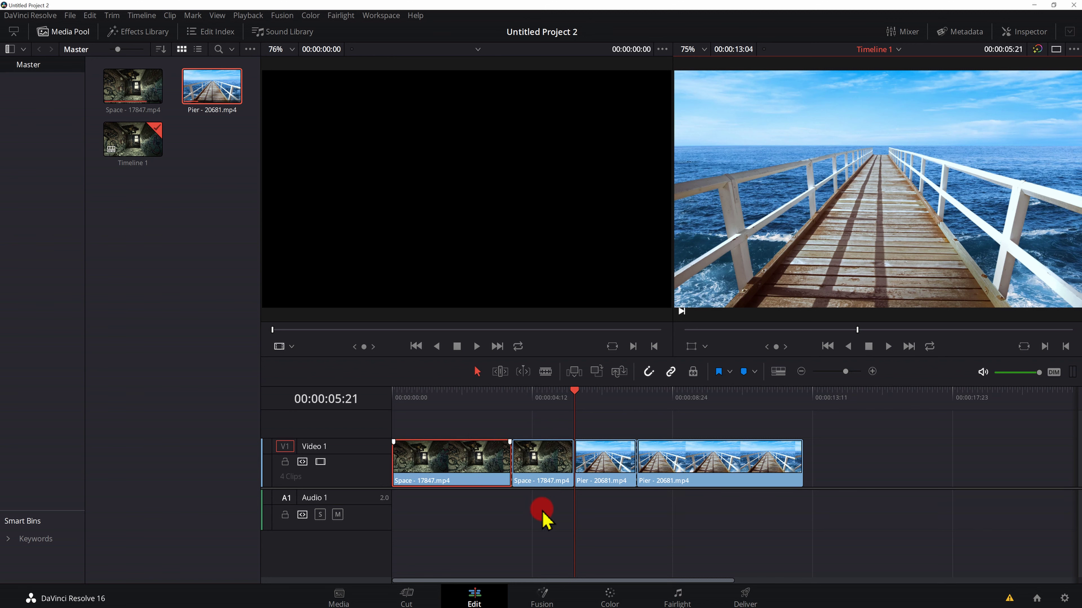
Step: Try two-second forward offsets on the last Pier segment and on the short one before it, undoing each move
left_click(678, 469)
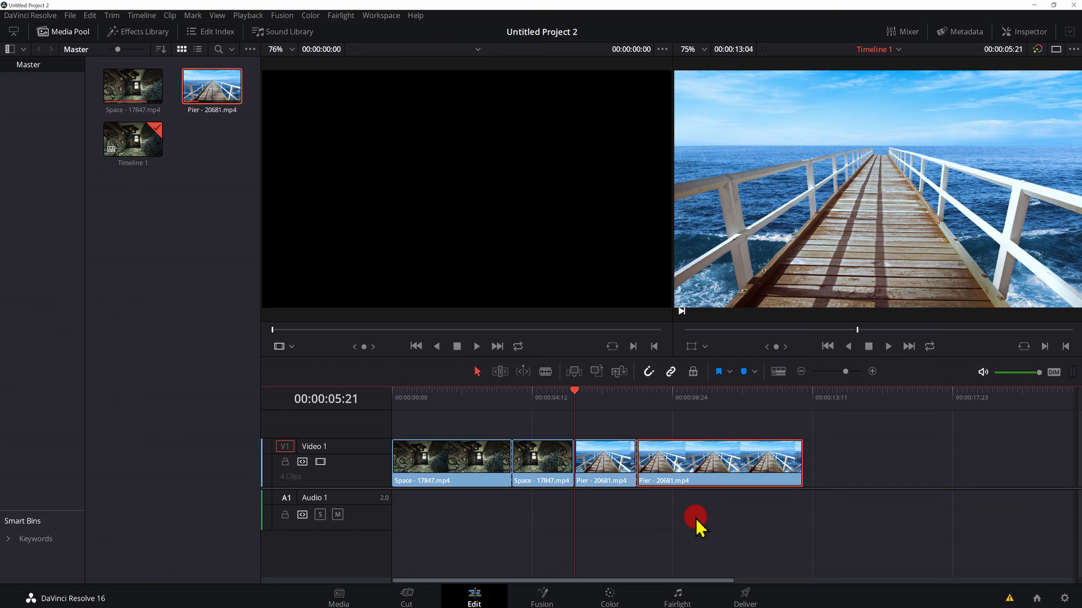
key("Return")
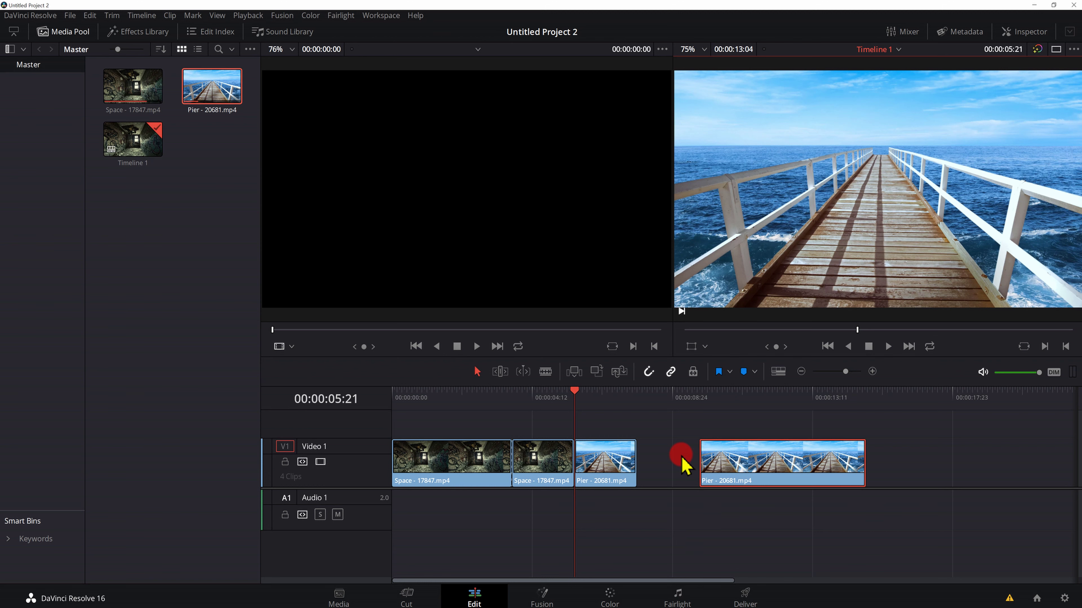
key("ctrl+z")
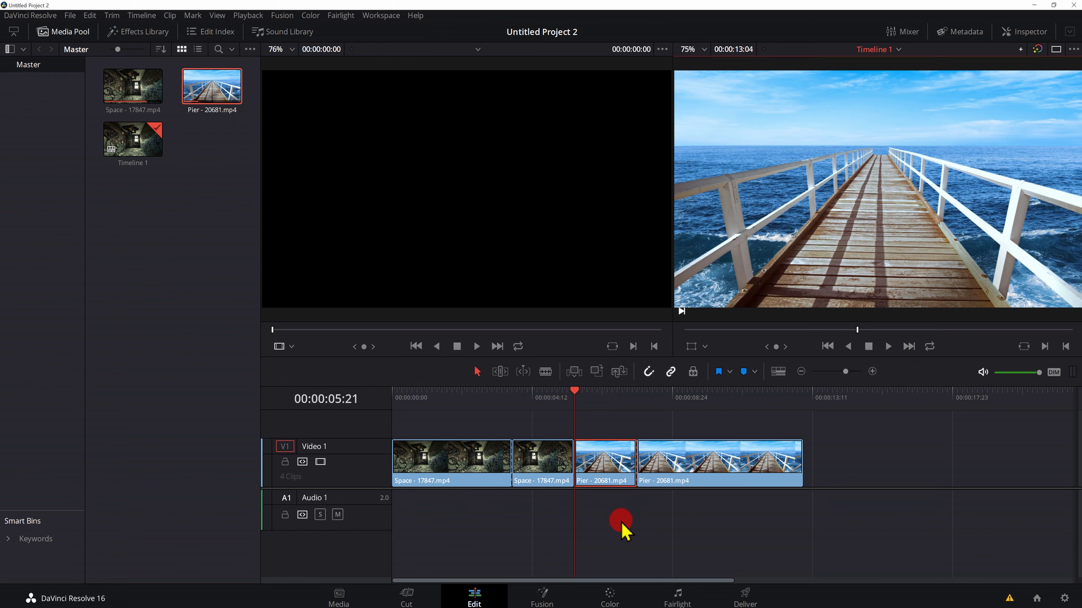
key("Return")
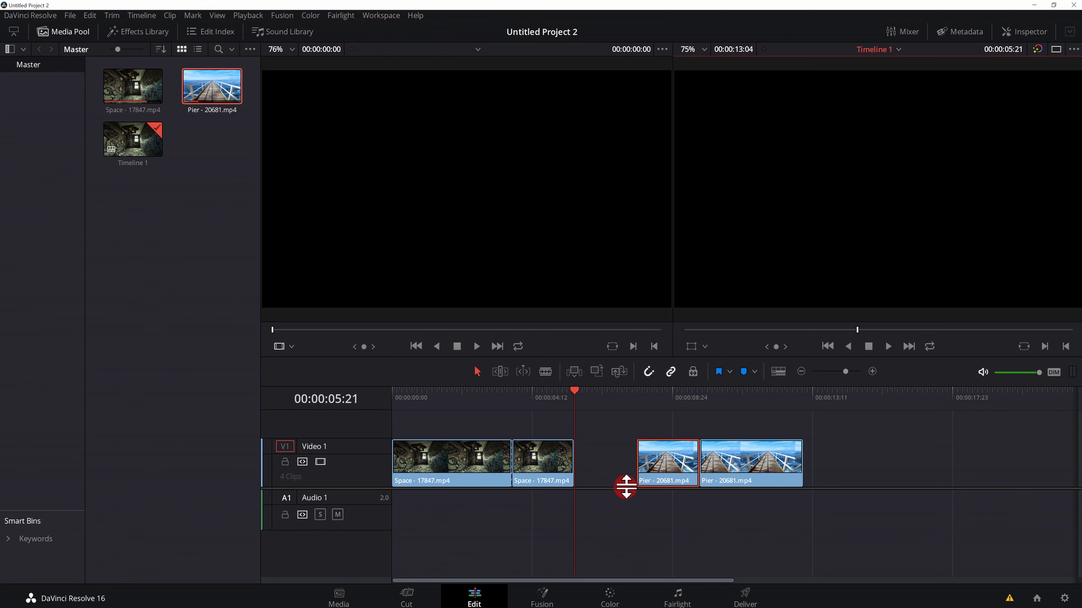
key("ctrl+z")
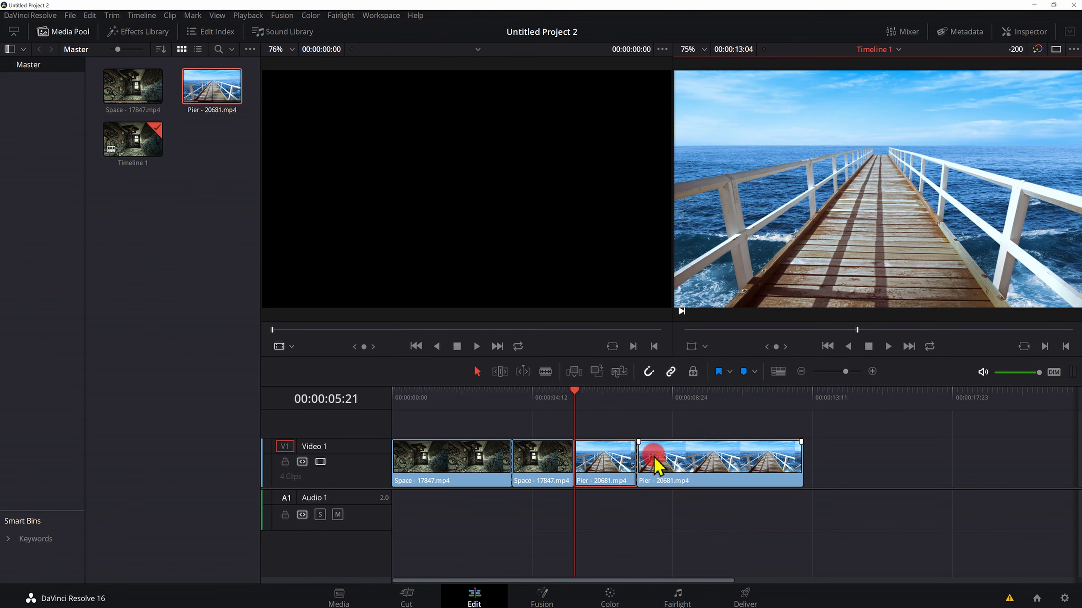
Step: Try a two-second backward offset on the short Pier segment, undo the clip move, and clear the clip selection
key("ctrl+z")
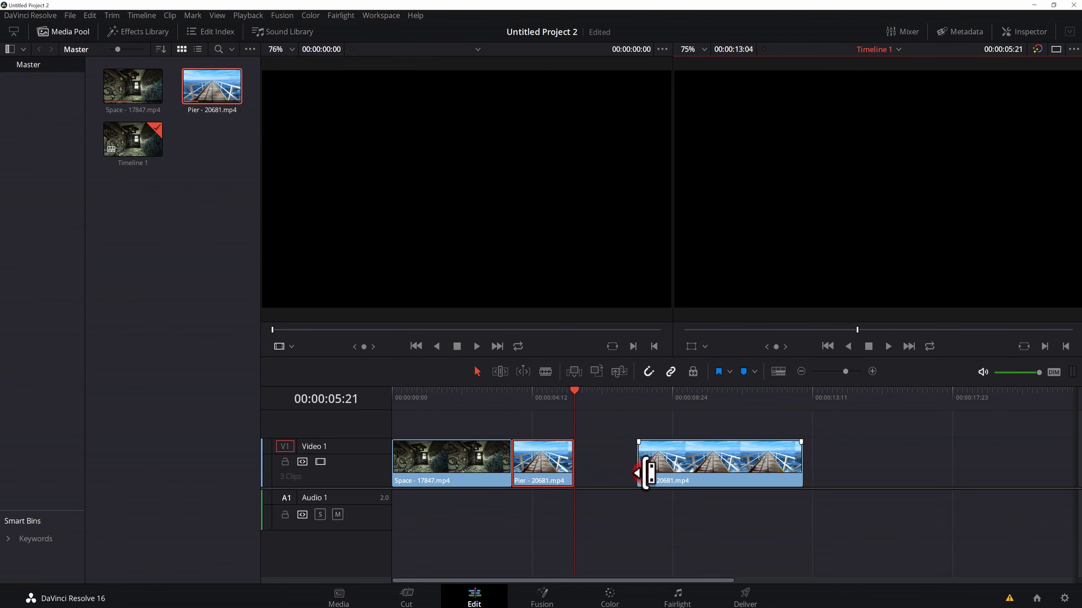
key("ctrl+z")
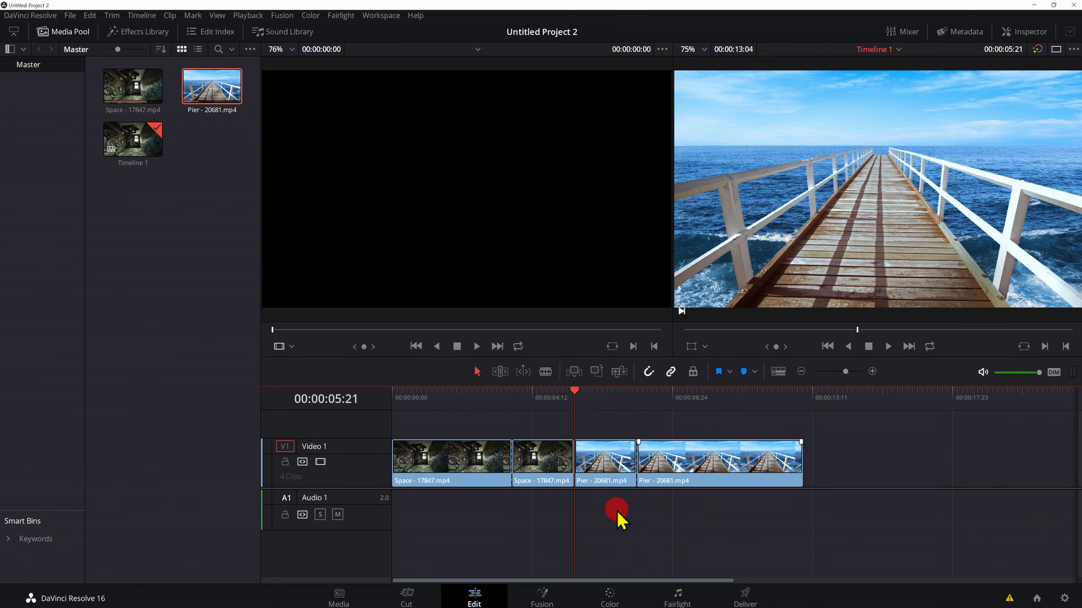
left_click(474, 469)
left_click(553, 474)
left_click(610, 475)
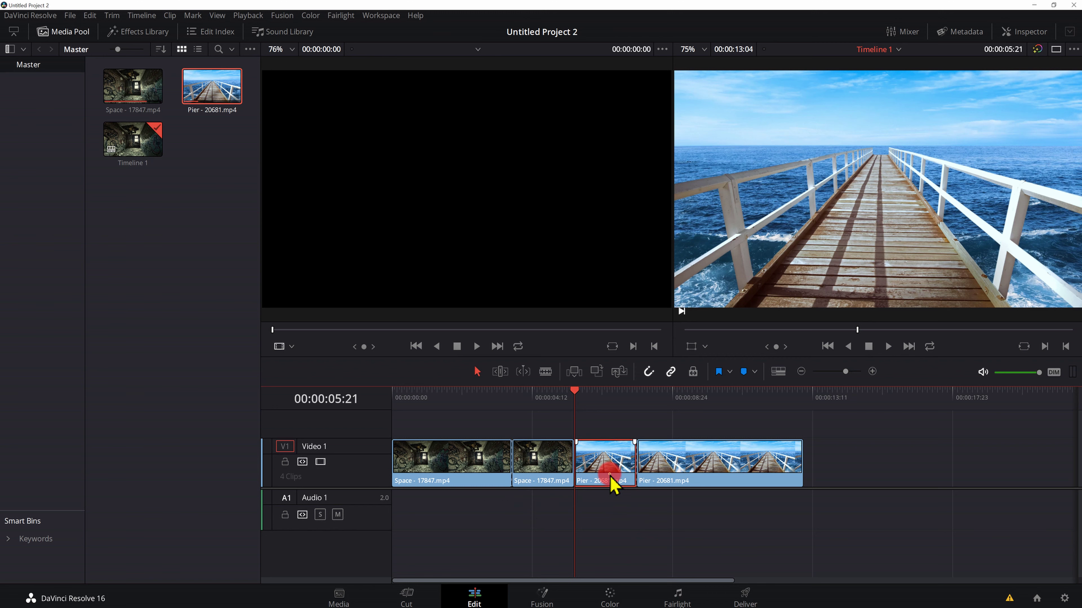
left_click(696, 473)
left_click(656, 560)
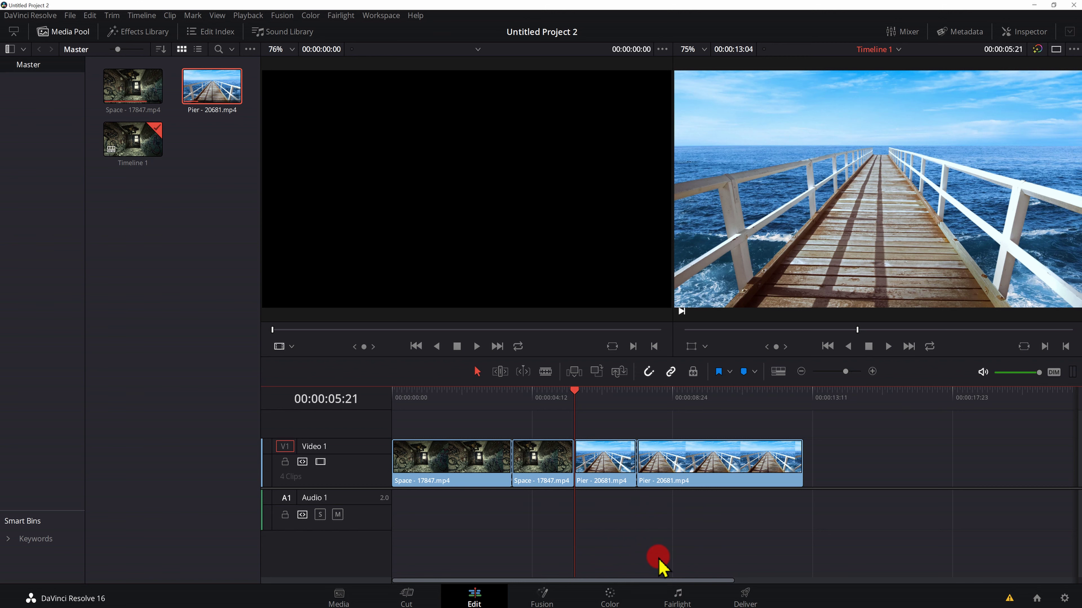
Step: Undo the Pier split, advance the playhead two seconds to 00:00:07:21 with no clip selected, and split the Pier clip there again
key("ctrl+z")
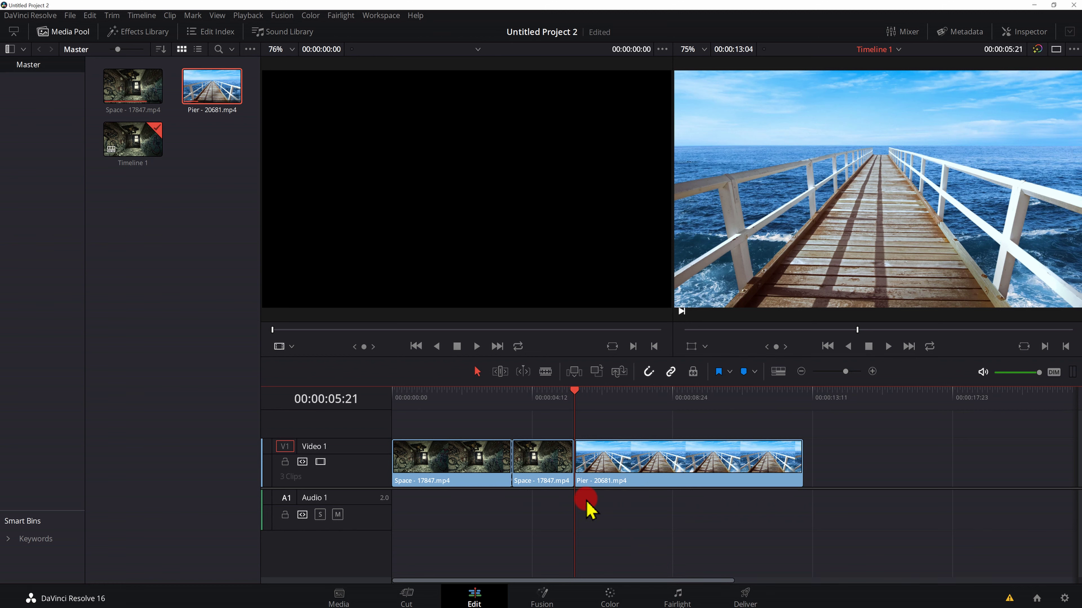
key("plus")
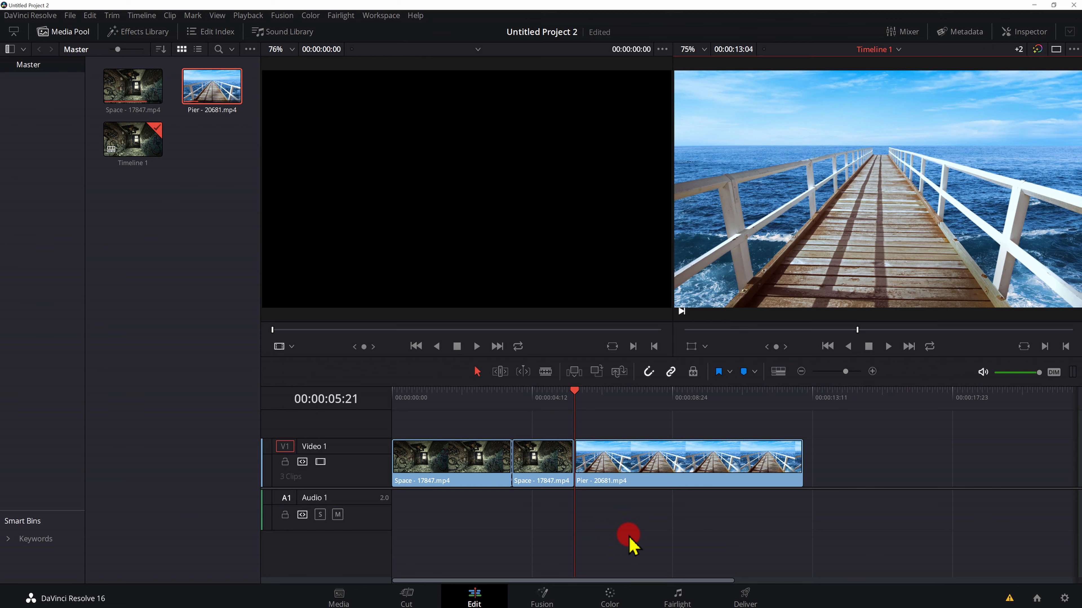
key("Return")
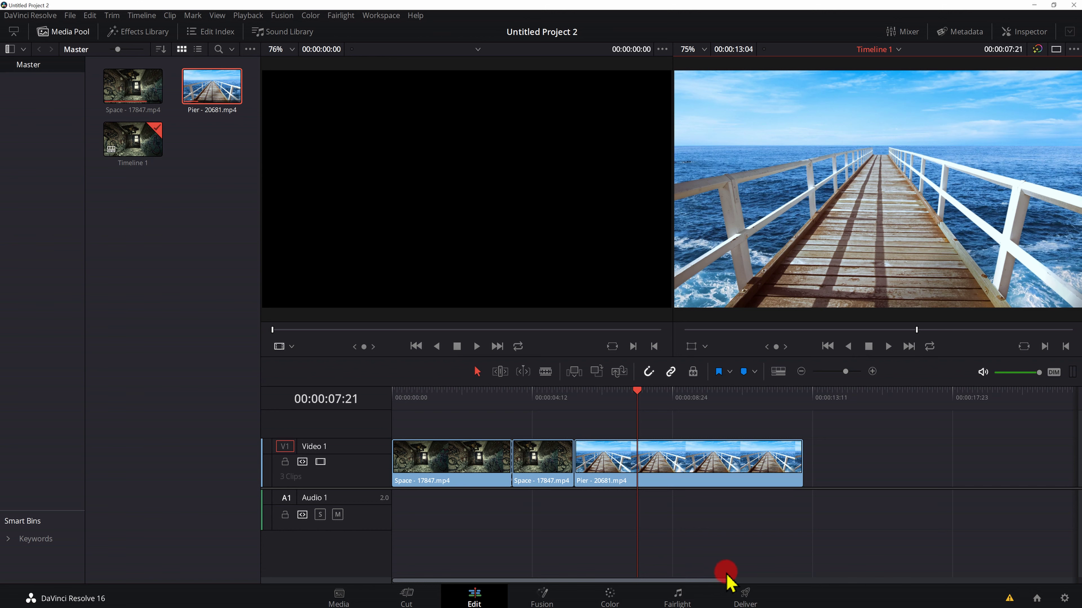
key("ctrl+b")
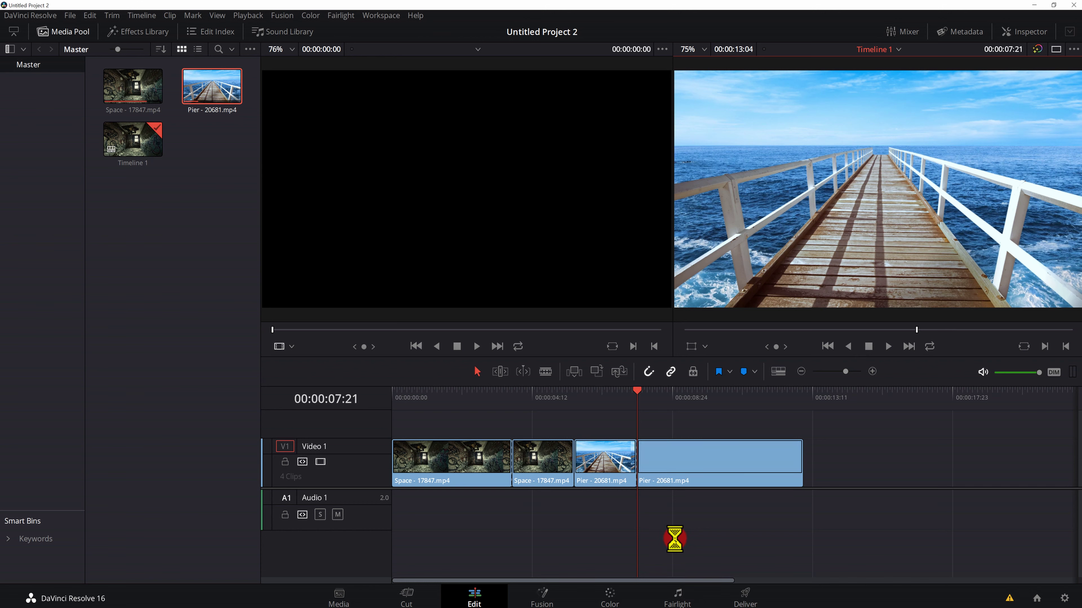
left_click_drag(669, 450, 652, 475)
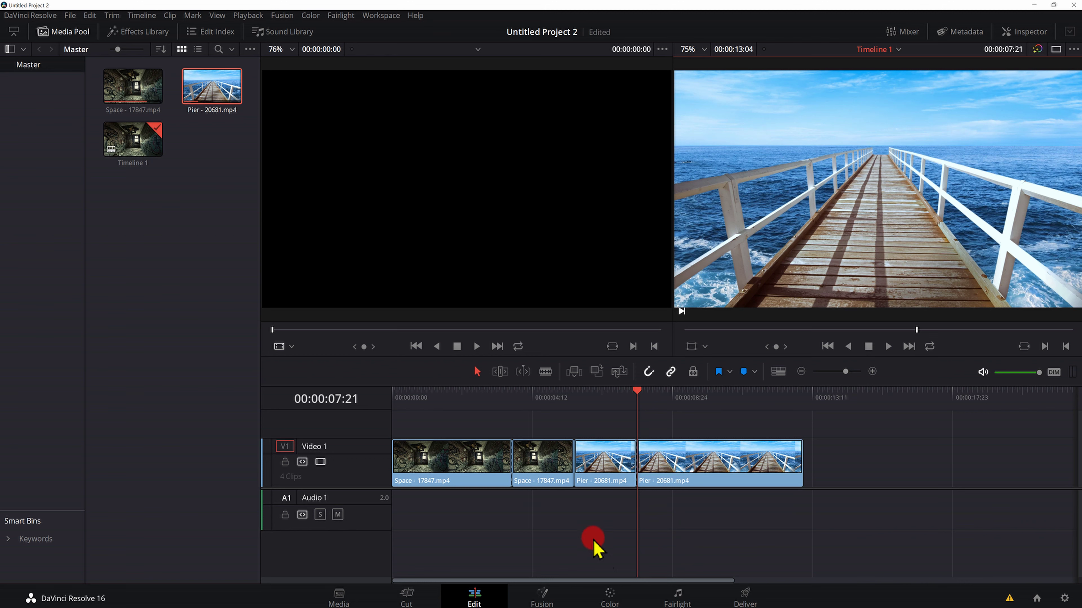
Step: Move the short Pier segment onto a second video track and extend the short Space segment to fill the gap beneath it
left_click(621, 479)
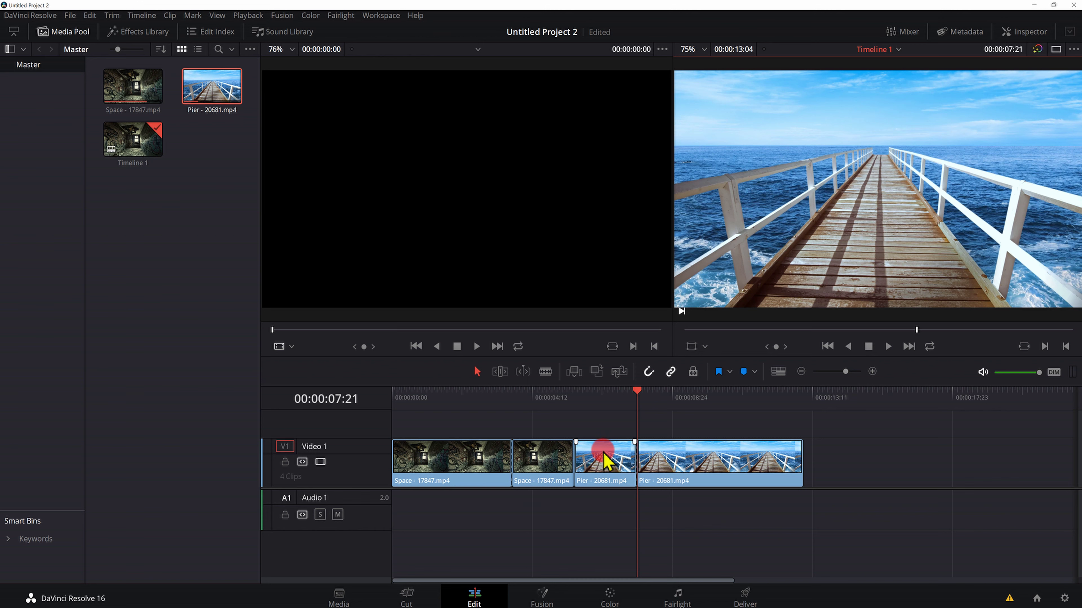
left_click_drag(610, 469, 610, 443)
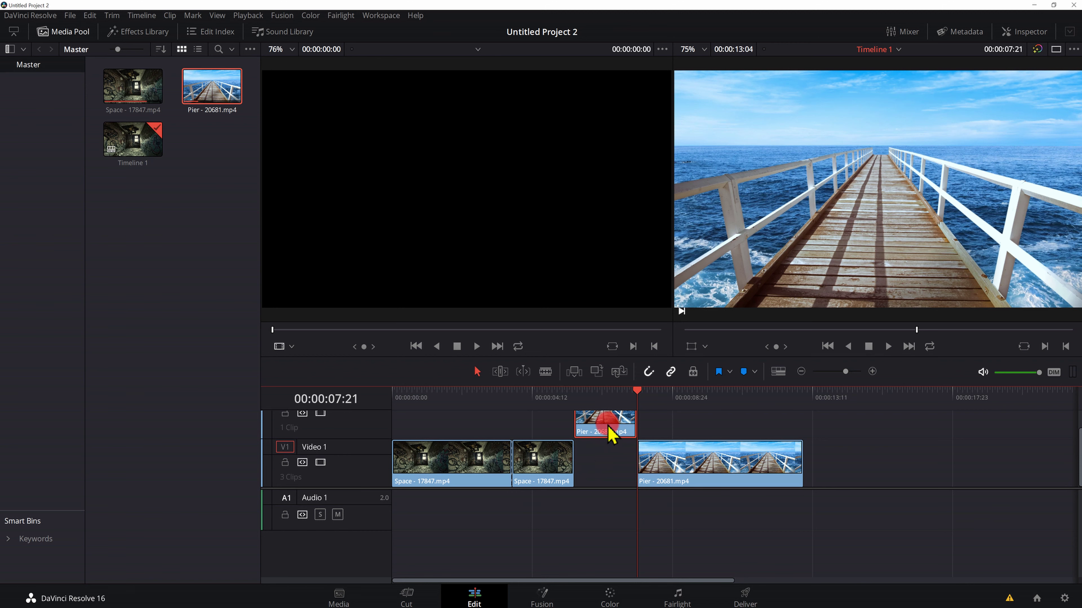
left_click(563, 469)
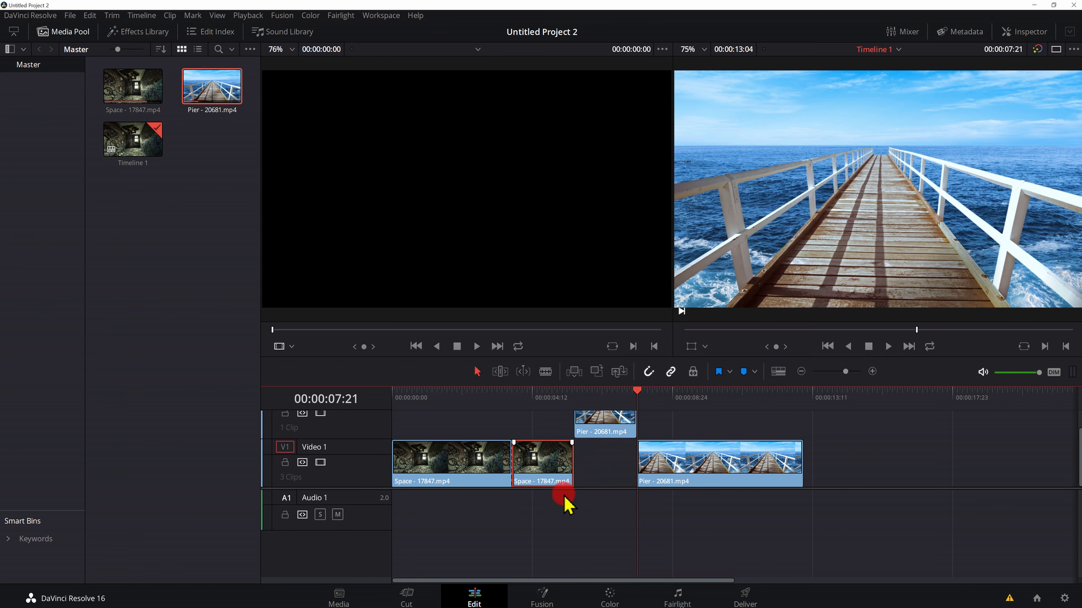
left_click(573, 467)
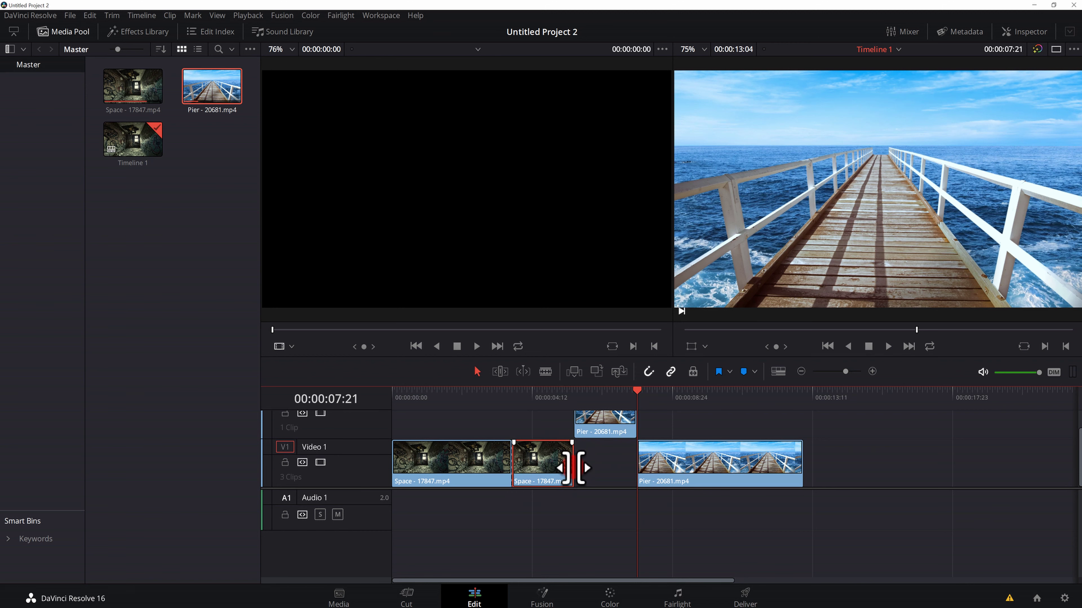
left_click_drag(572, 467, 635, 468)
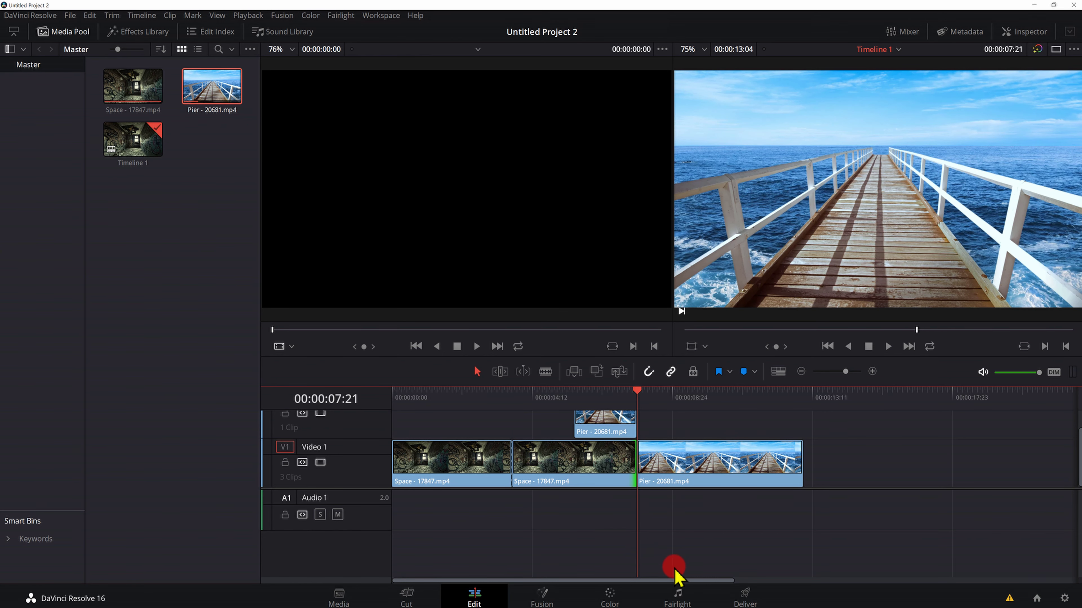
Step: Combine the overlapping short Pier and Space segments into a new Fusion clip named Fusion Clip 1
left_click_drag(599, 512, 598, 440)
right_click(601, 448)
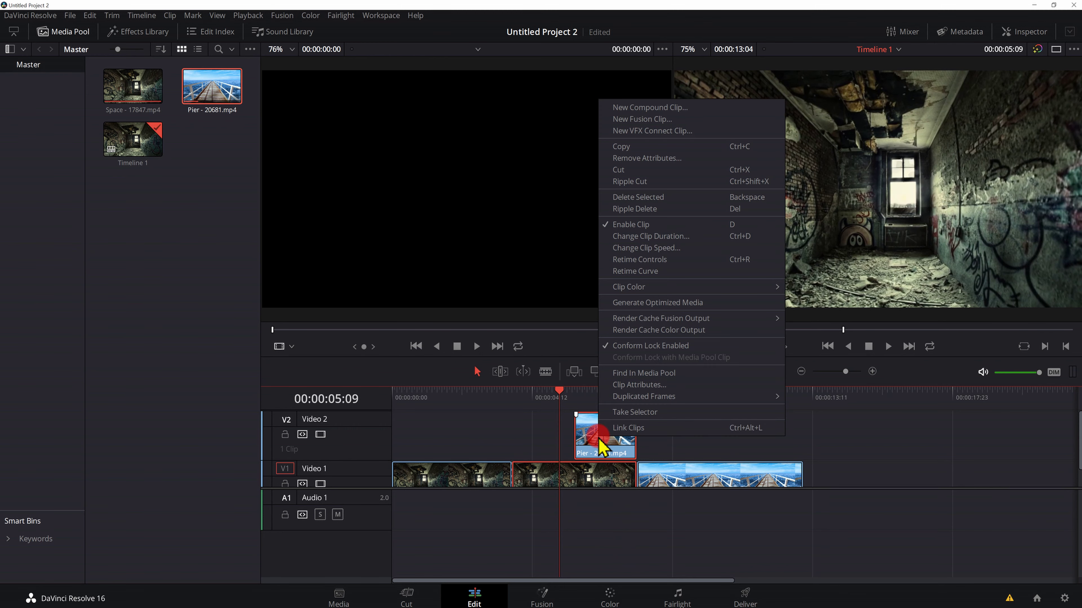
left_click(644, 119)
left_click(640, 421)
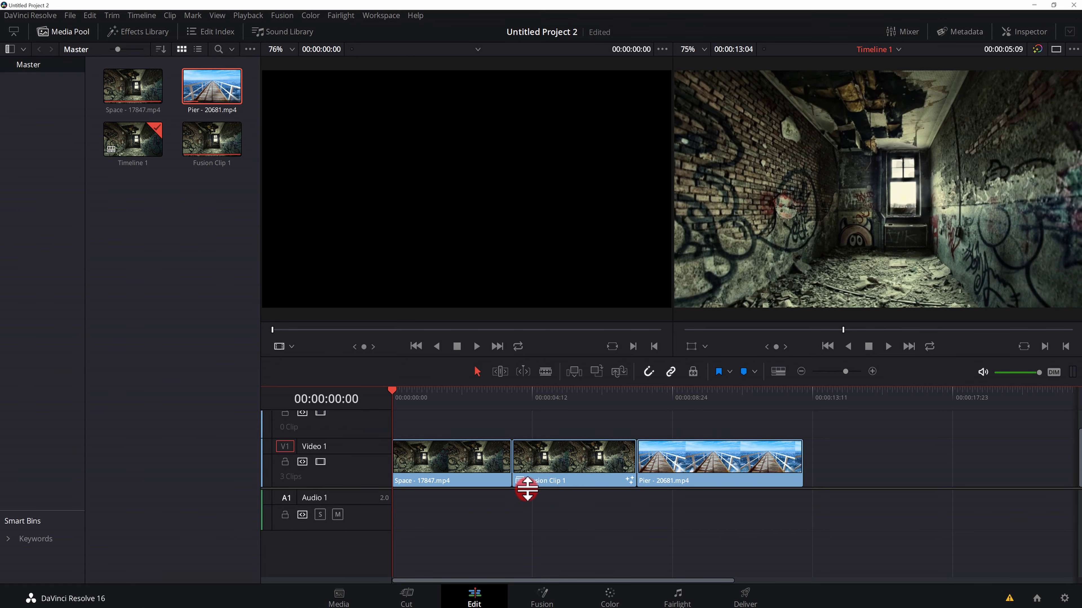
Step: View the first Space clip's nodes on the Fusion page, widen the node area to show MediaOut1, and return to the timeline
left_click(545, 599)
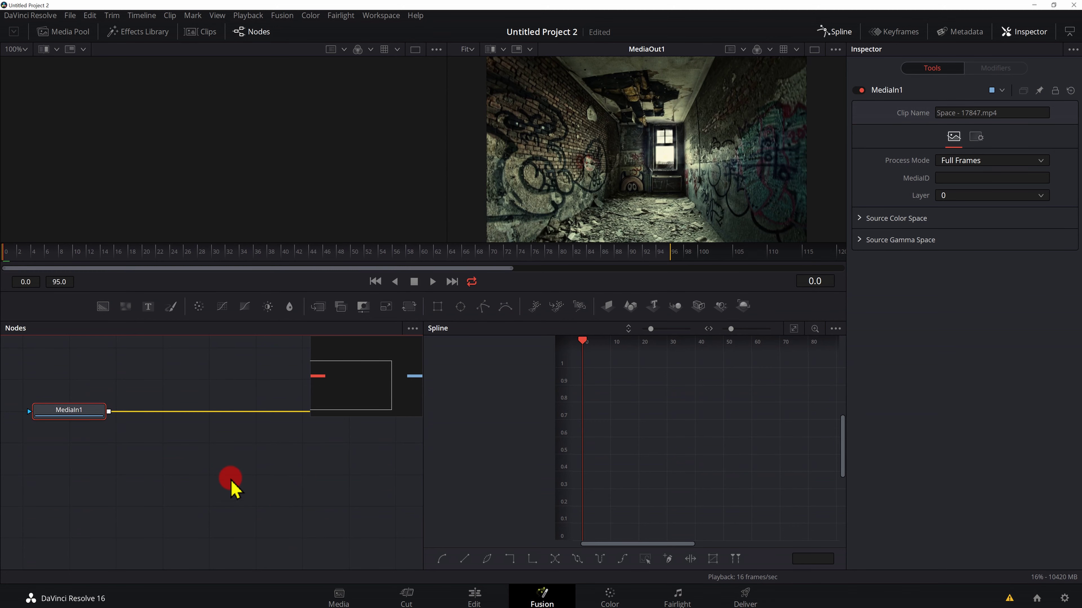
left_click_drag(422, 455, 588, 469)
left_click_drag(717, 483, 636, 482)
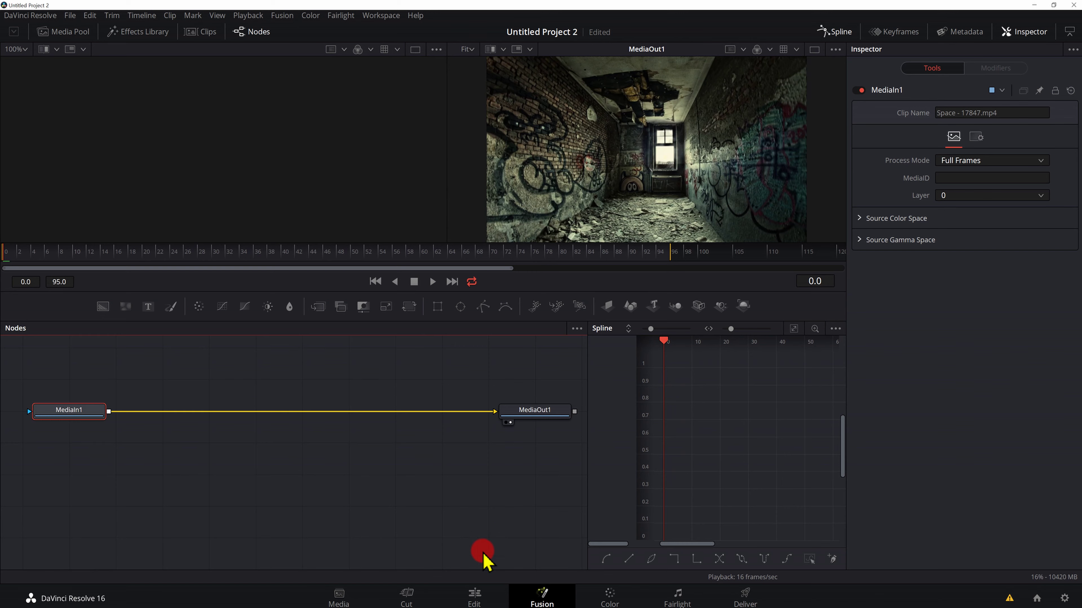
left_click(476, 596)
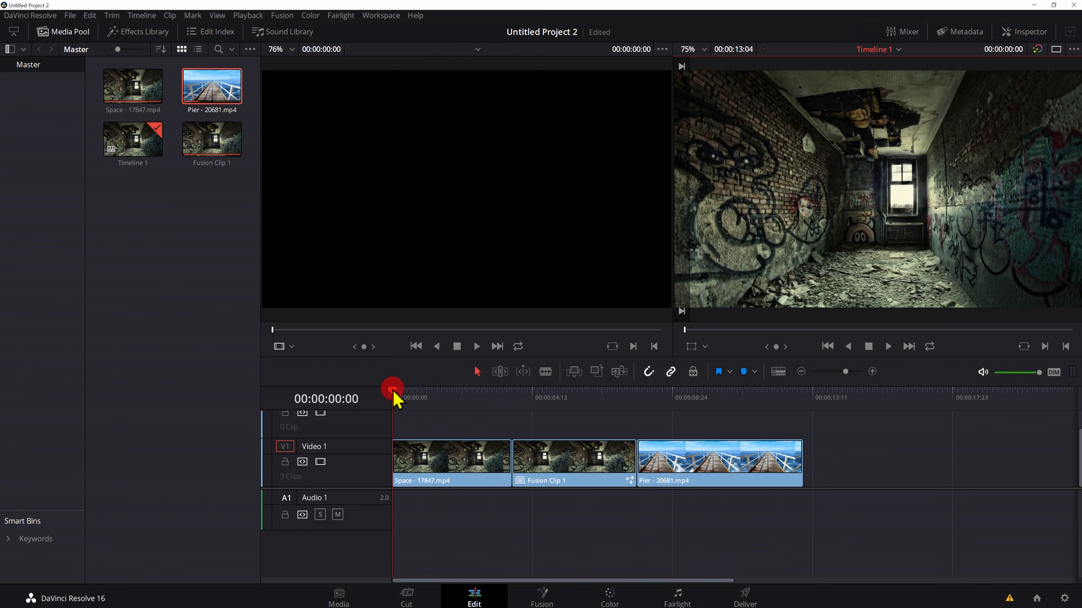
Step: Place the playhead at 00:00:02:16 on the first Space clip and compare its Fusion composition with the timeline
left_click(559, 457)
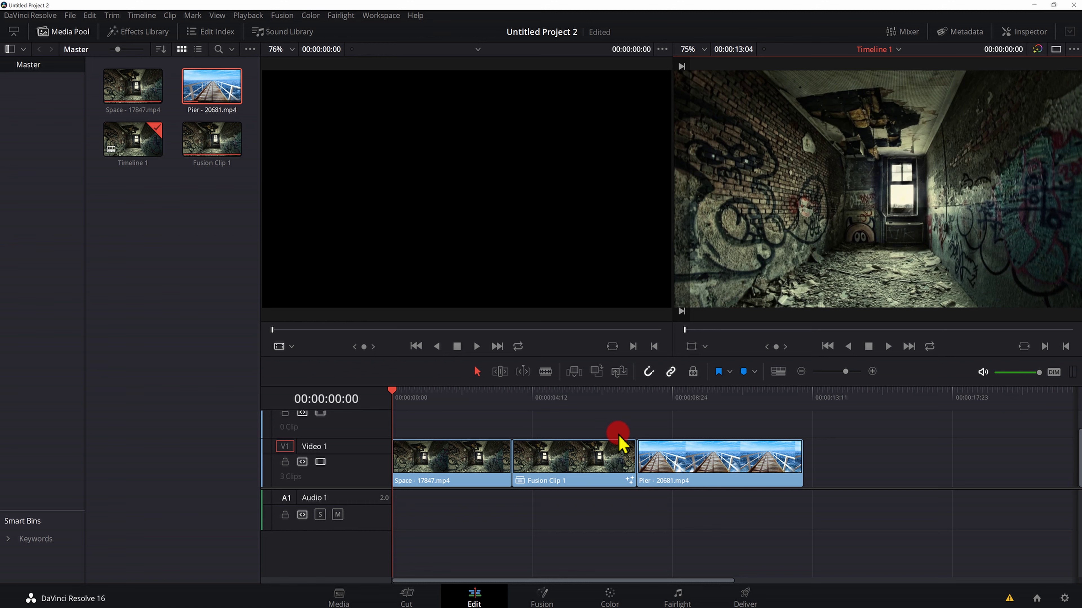
left_click(537, 475)
left_click(551, 476)
left_click(392, 389)
left_click_drag(393, 394, 474, 409)
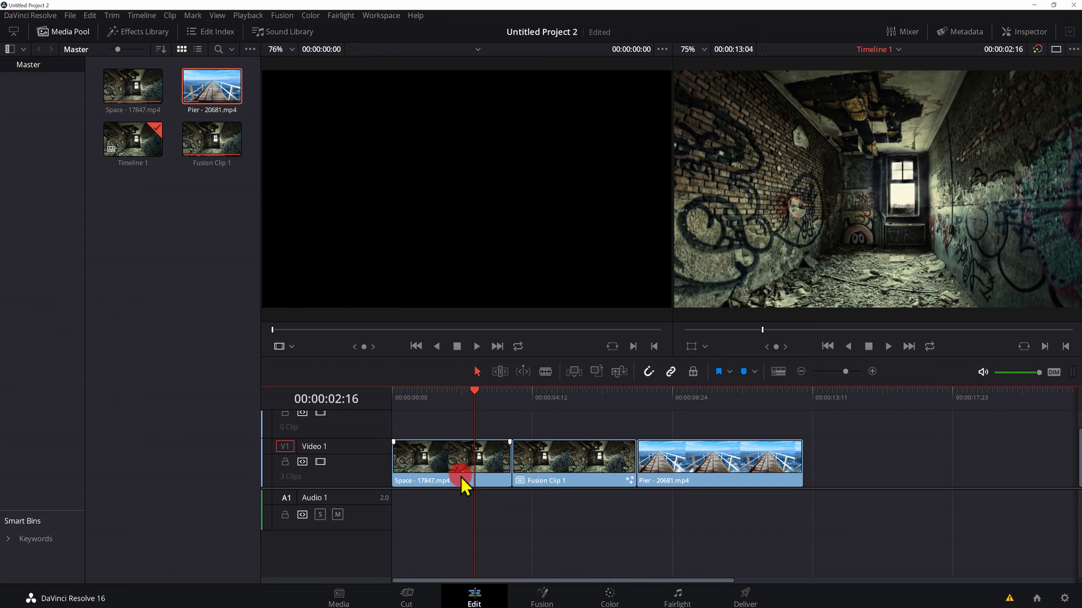
left_click(544, 599)
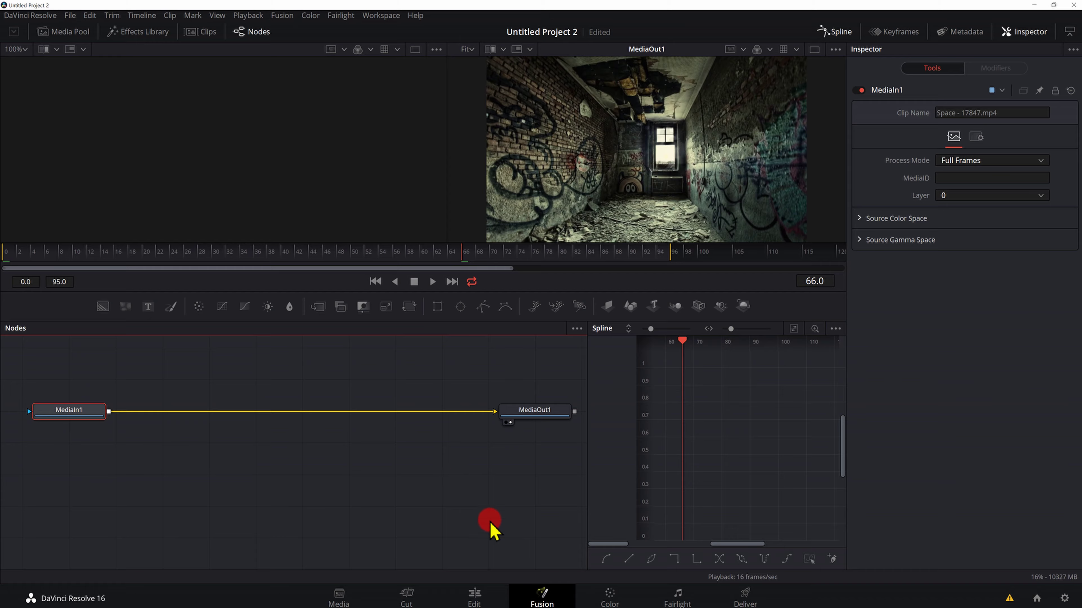
left_click(494, 597)
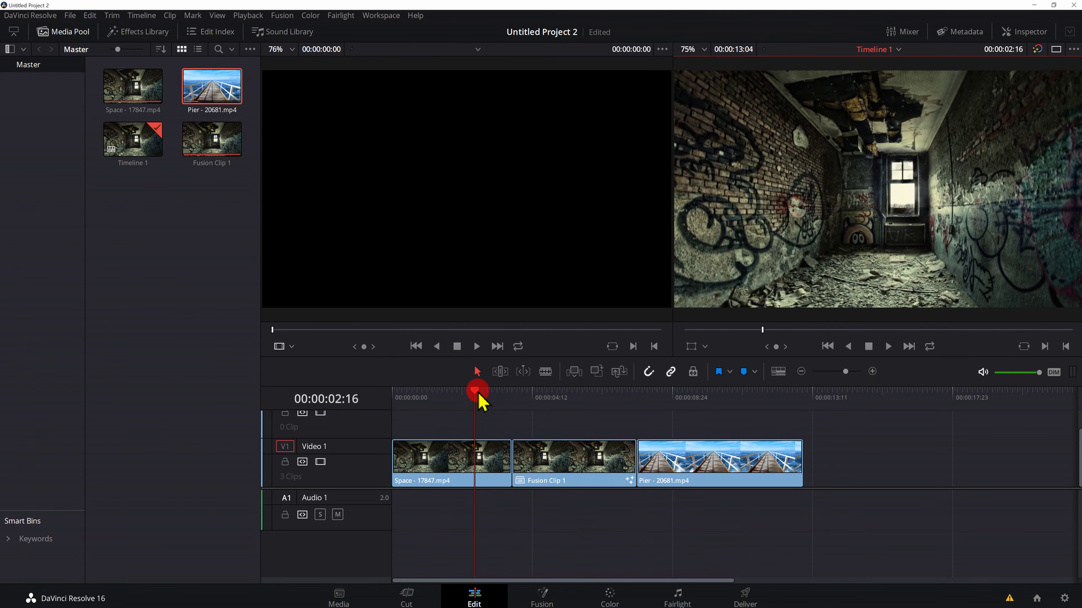
left_click(552, 597)
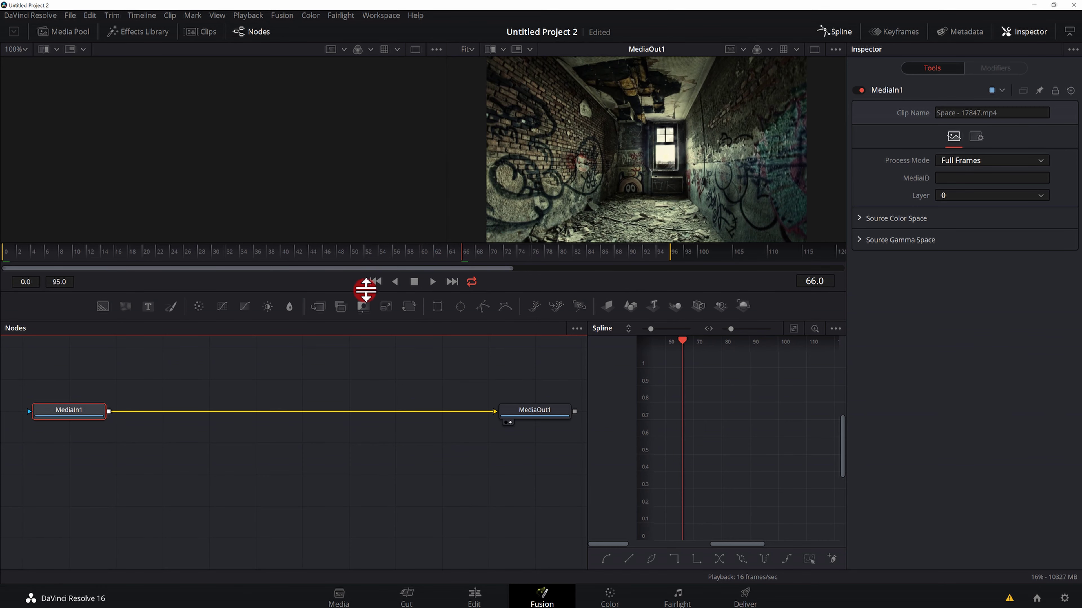
left_click(476, 599)
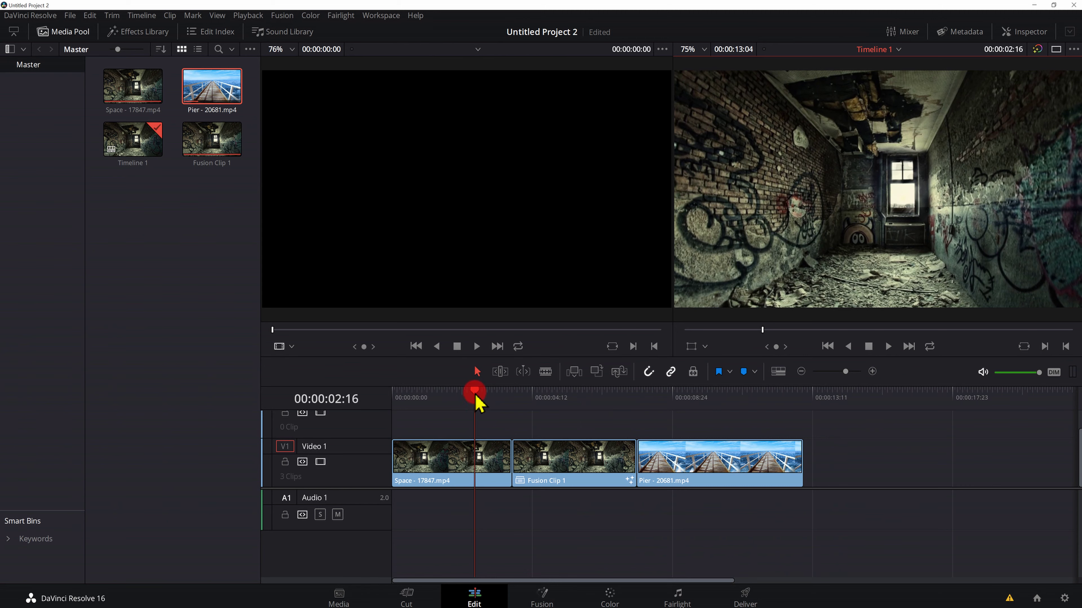
Step: Place the playhead at 00:00:05:10 over Fusion Clip 1 and open its composition on the Fusion page
left_click_drag(475, 395, 562, 407)
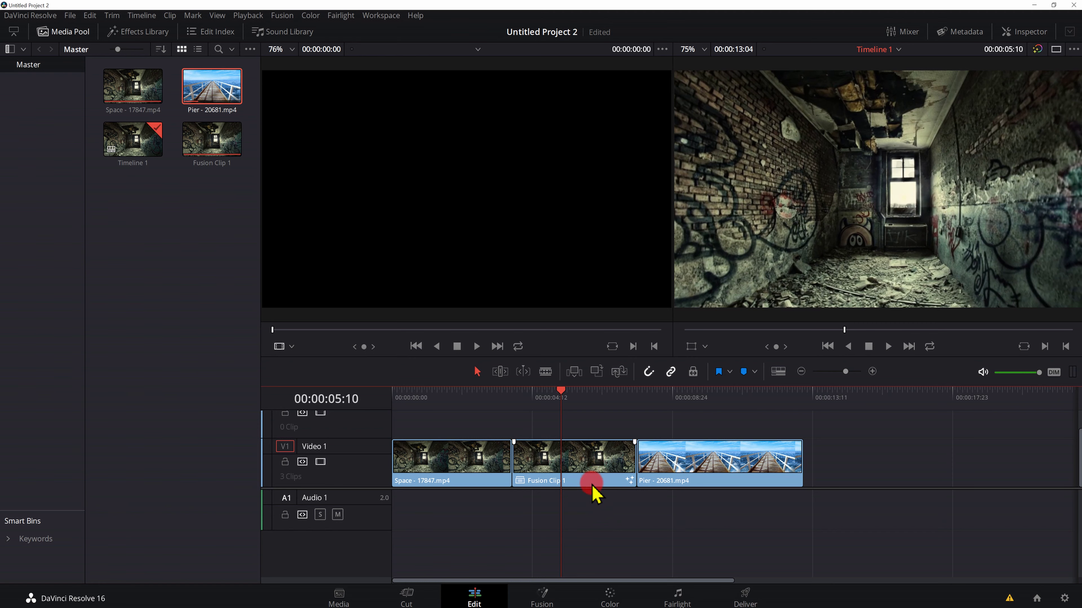
left_click(610, 599)
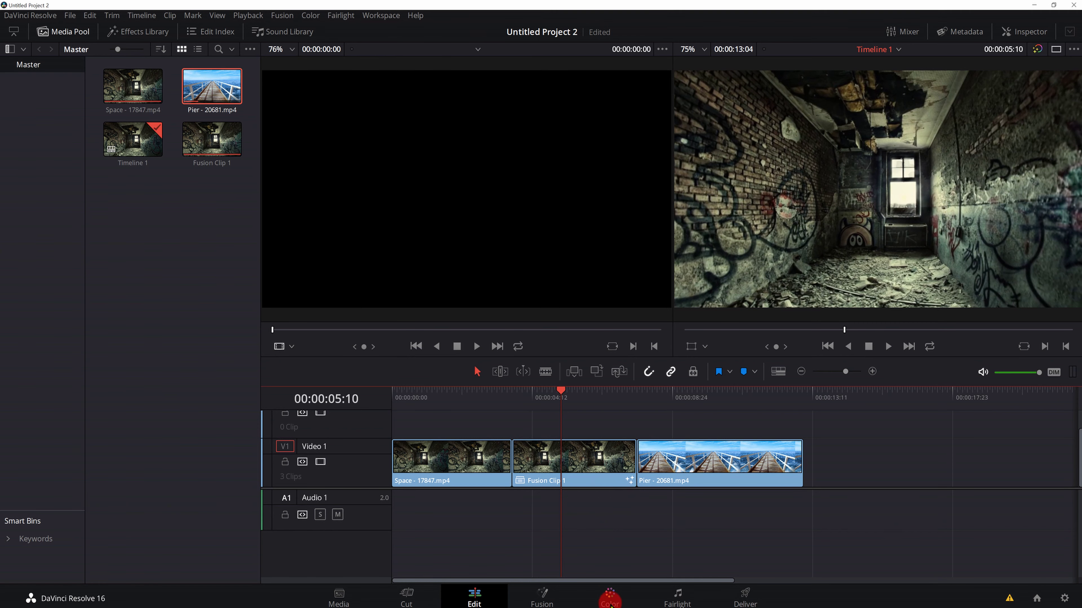
left_click(545, 599)
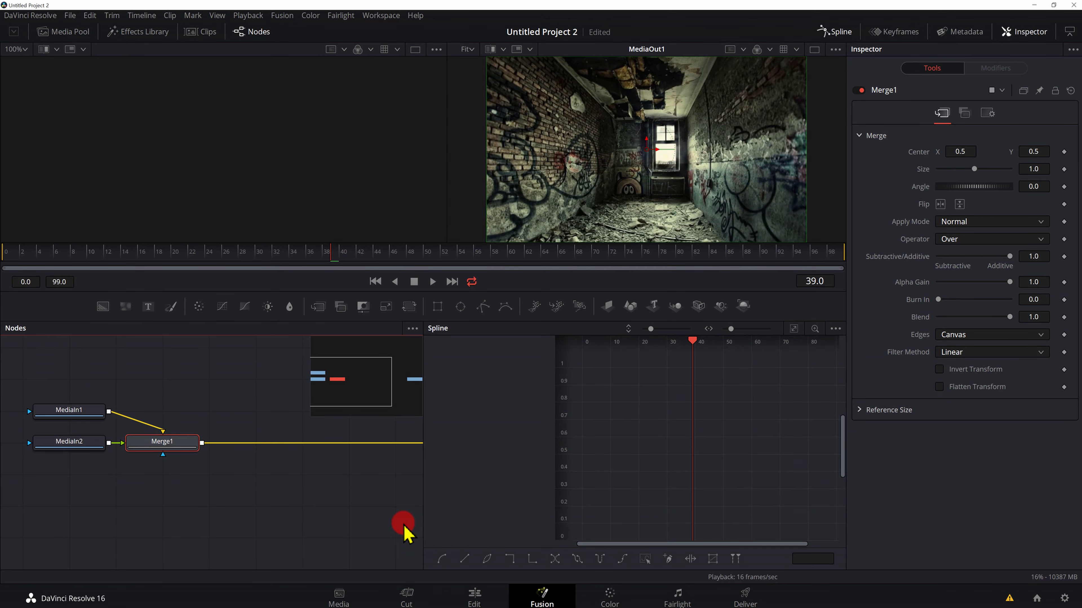
Step: Widen the node area to show MediaOut1 and space the Merge1 node farther from the MediaIn nodes
left_click_drag(422, 478, 547, 478)
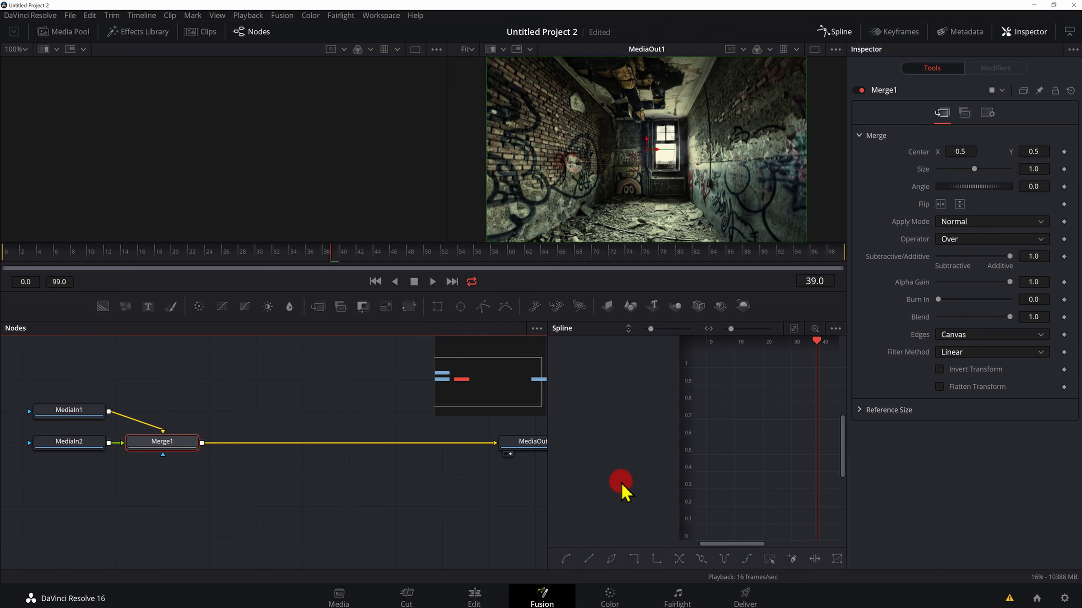
left_click_drag(680, 478, 614, 476)
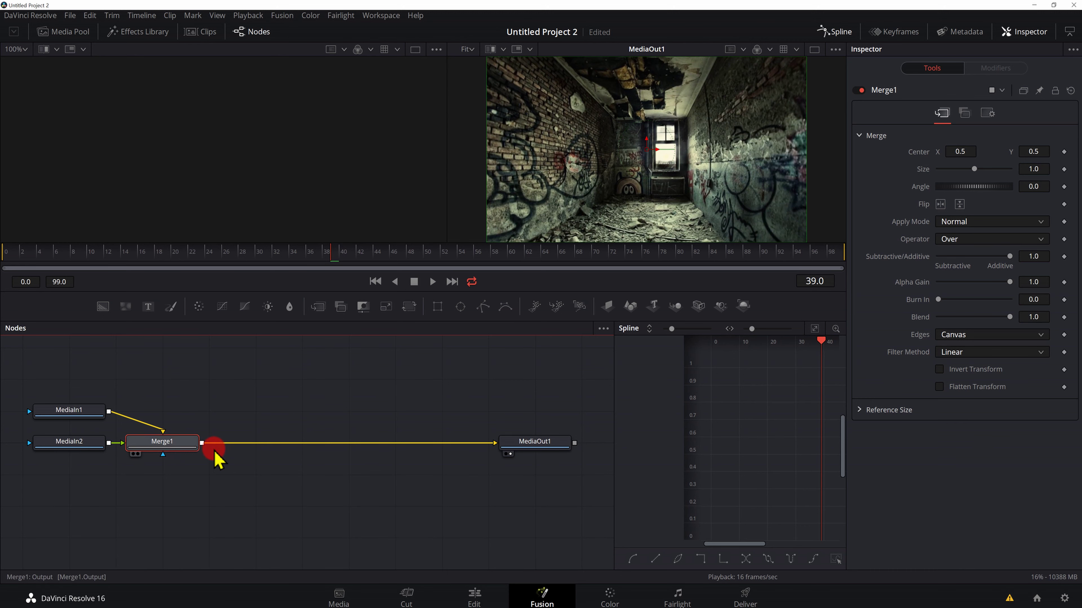
left_click_drag(191, 443, 236, 443)
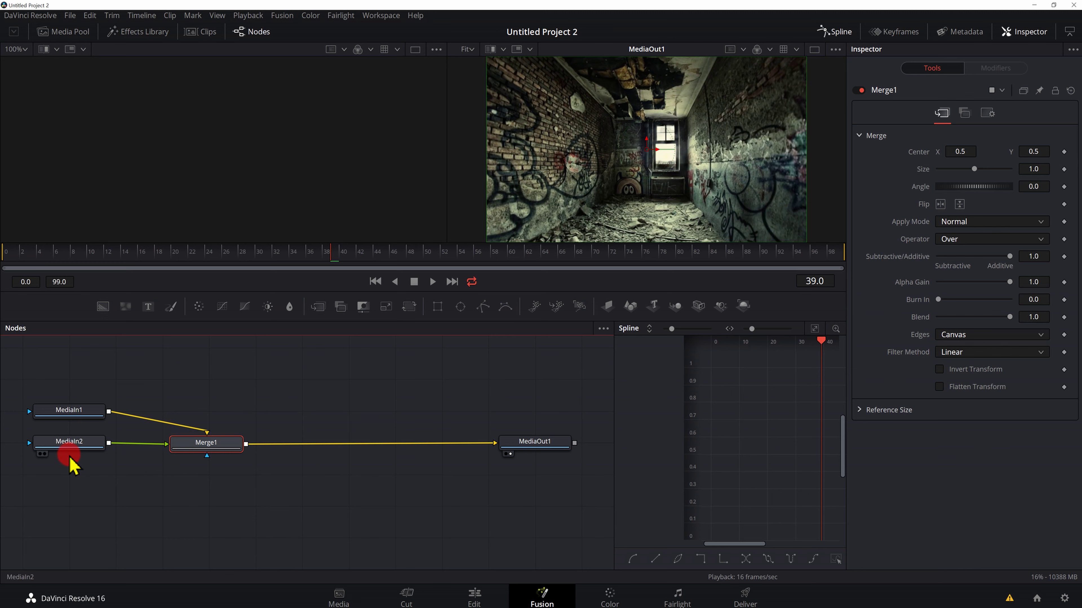
Step: Show MediaIn2 in the first viewer and MediaIn1 in the second, scrub to frame 54, and select MediaIn1
mouse_move(184, 467)
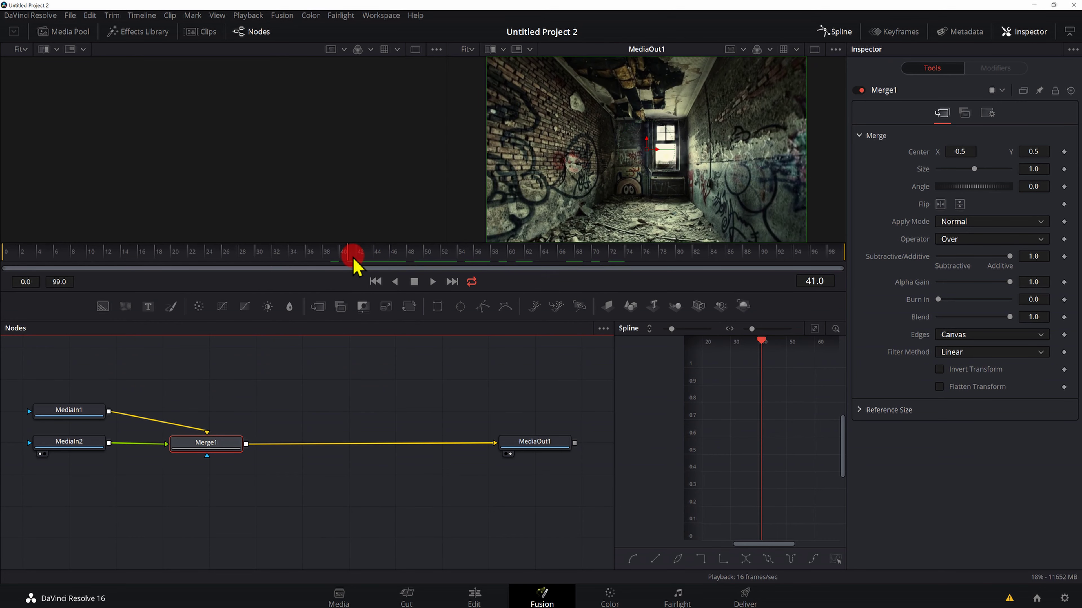
left_click_drag(354, 261, 204, 255)
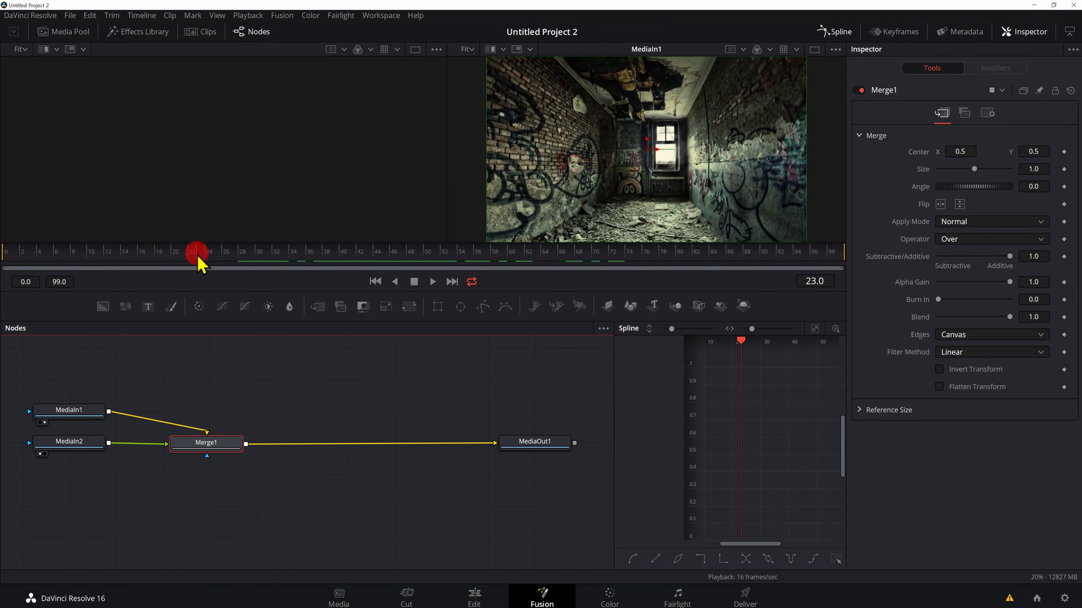
left_click_drag(198, 261, 457, 262)
left_click(386, 522)
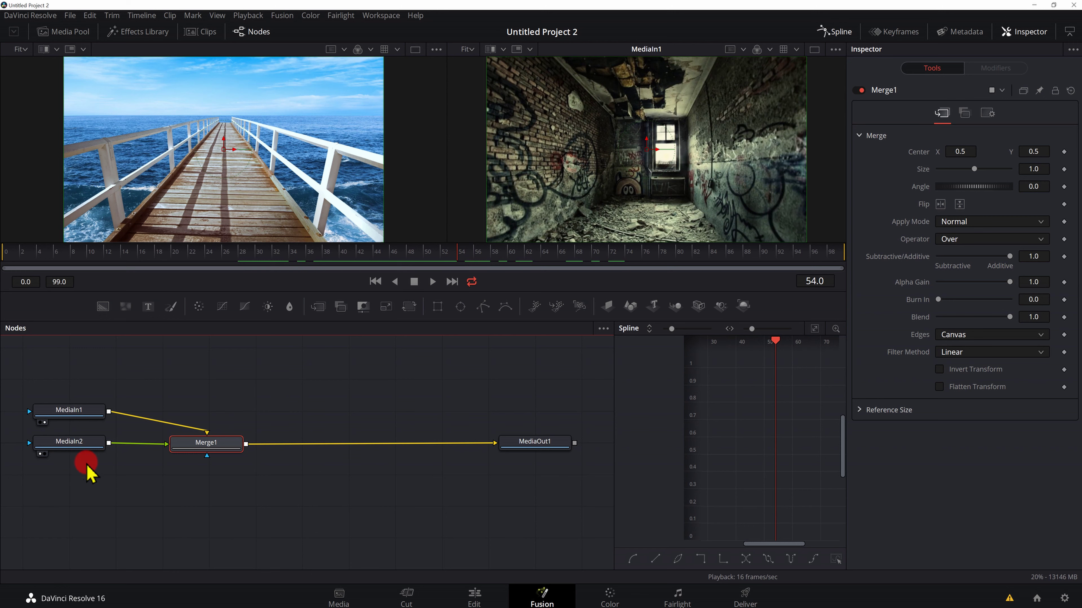
left_click(83, 411)
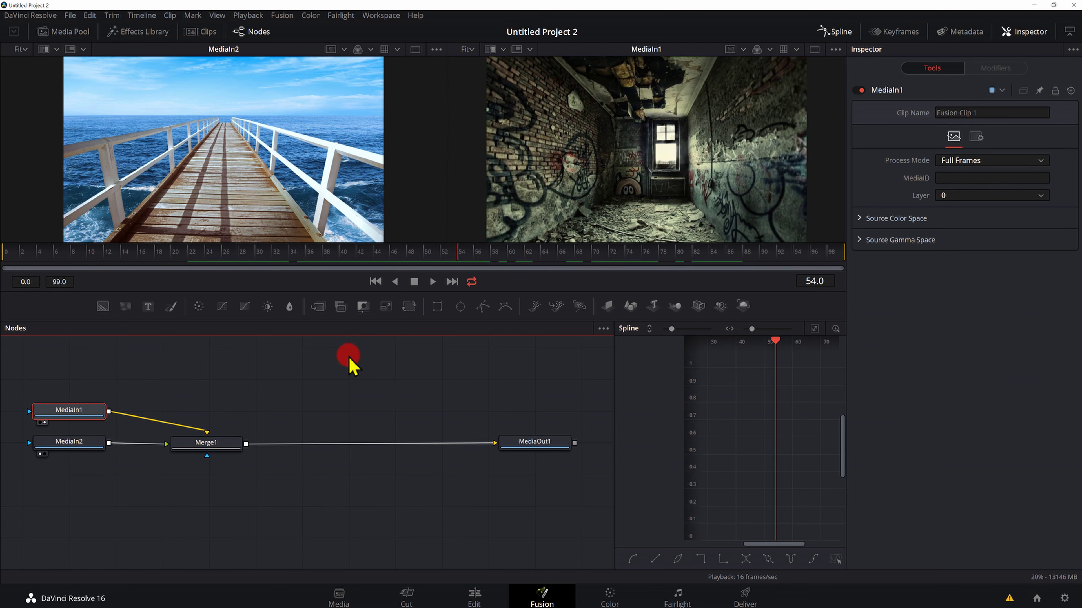
Step: Rearrange the source nodes so MediaIn2 sits above Merge1 and MediaIn1 lines up to its left
left_click_drag(76, 412, 212, 360)
left_click_drag(81, 473, 89, 453)
left_click_drag(220, 369, 217, 376)
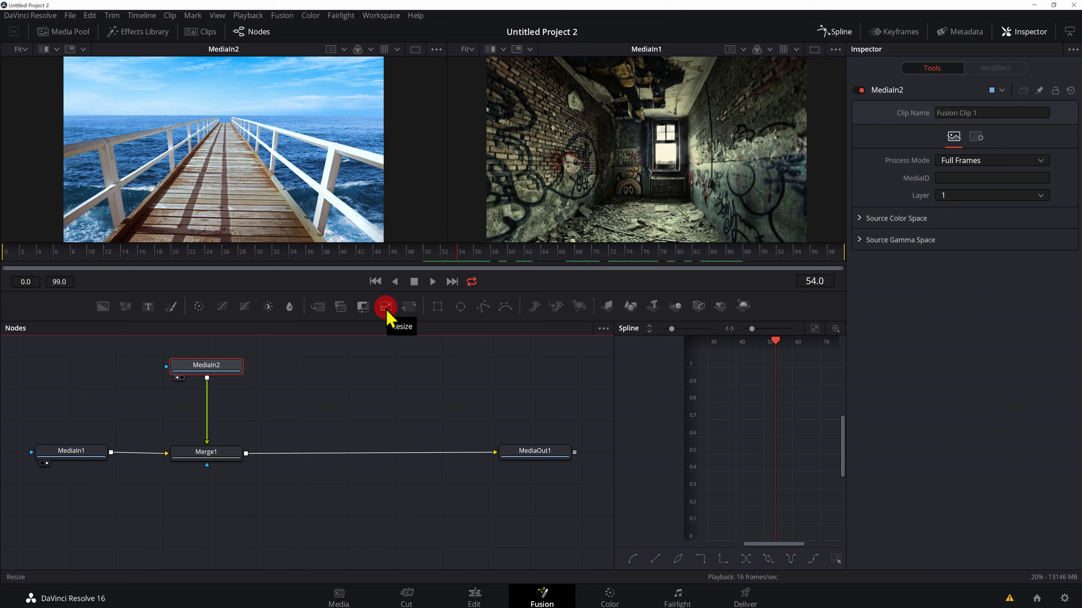
Step: Insert a Transform node between MediaIn2 and Merge1 and place it midway between them
left_click(409, 307)
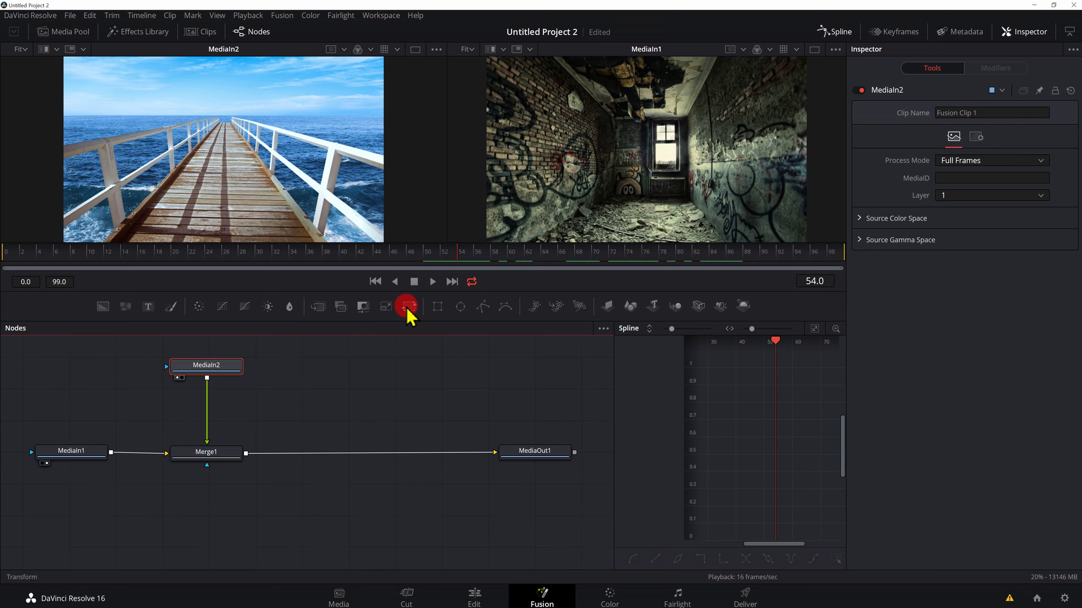
left_click(215, 405)
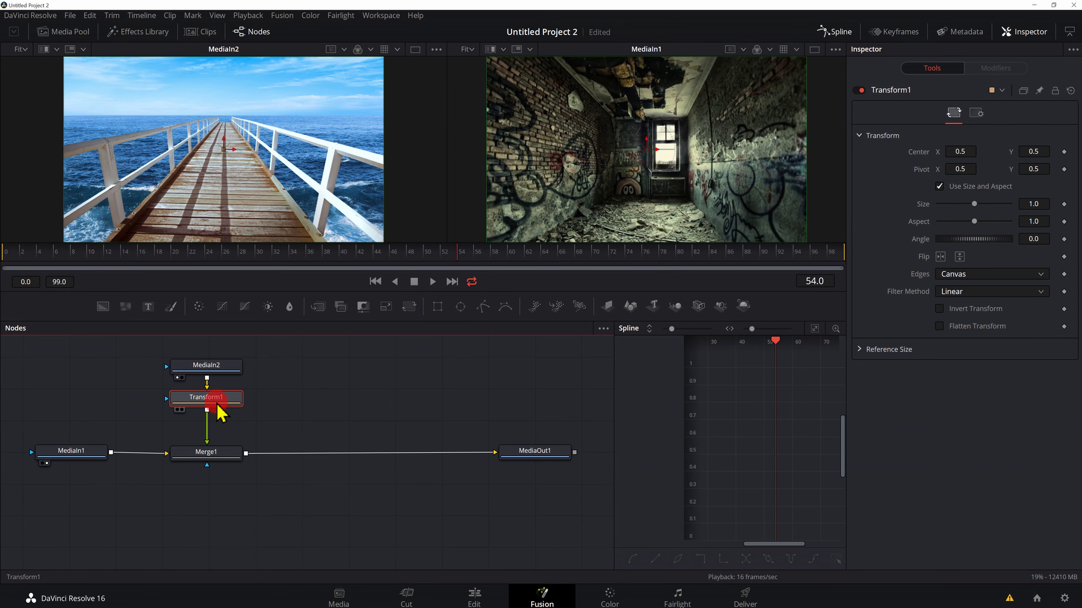
mouse_move(218, 400)
left_mouse_down()
mouse_move(213, 414)
mouse_move(229, 401)
left_mouse_up()
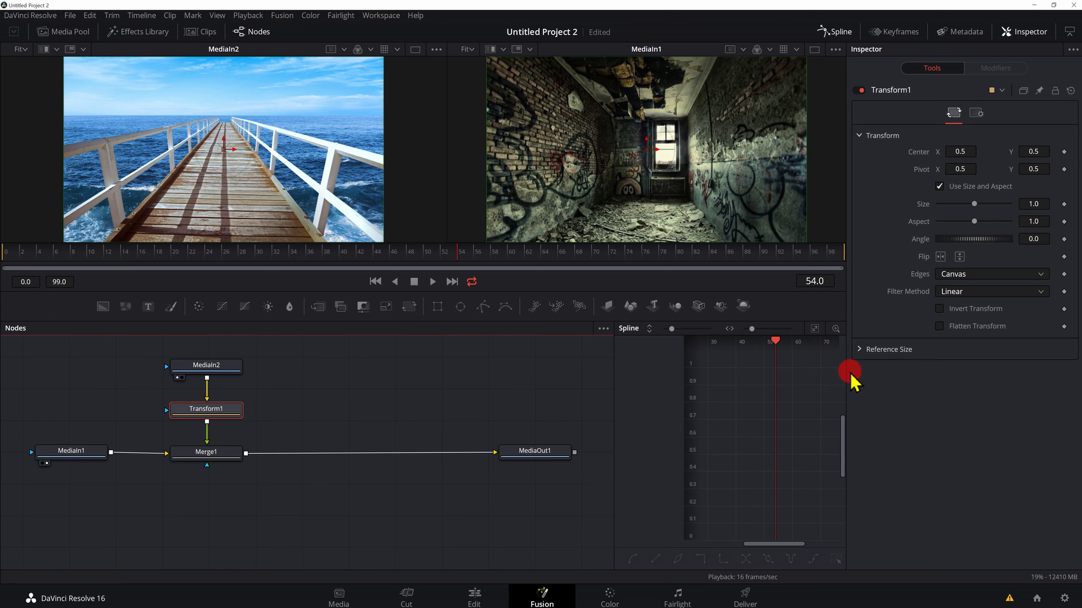
Step: Go to frame 50, show MediaIn2 in the second viewer, and check the Fusion clip on the Edit page timeline
left_click(427, 254)
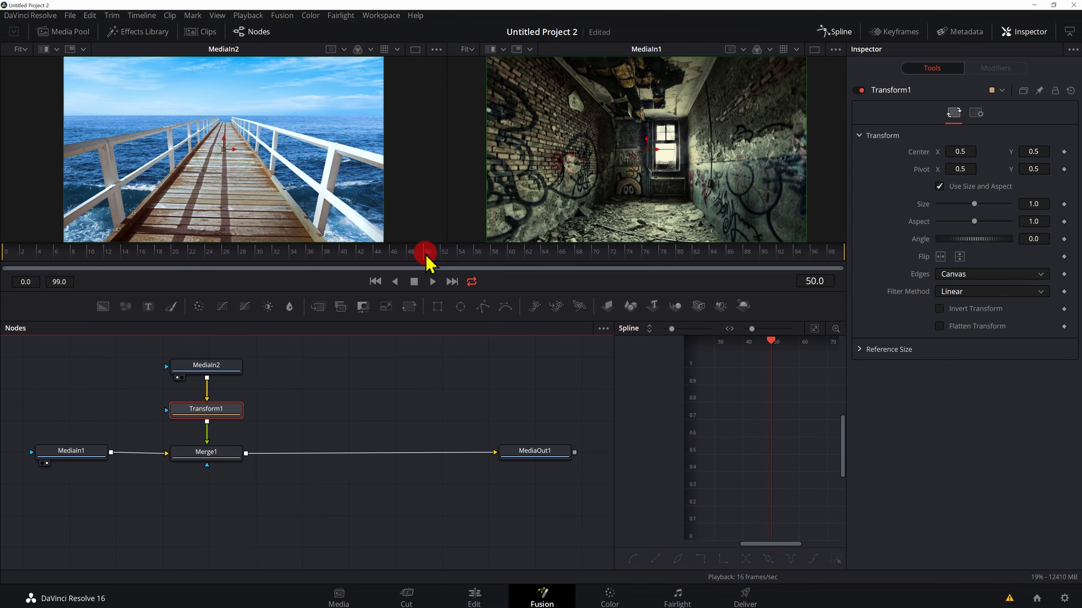
left_click(182, 378)
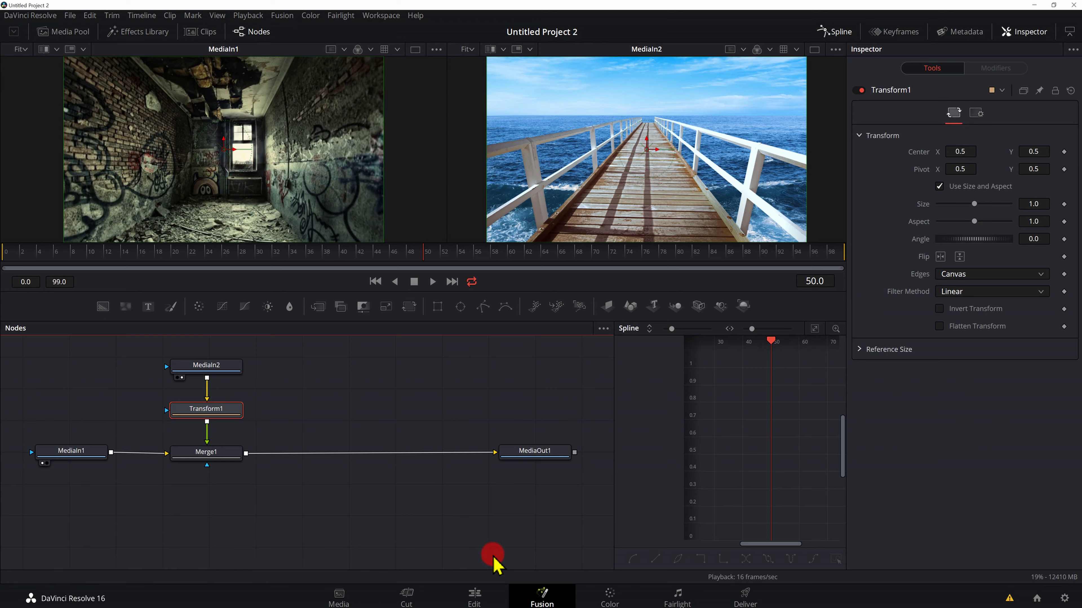
left_click(481, 601)
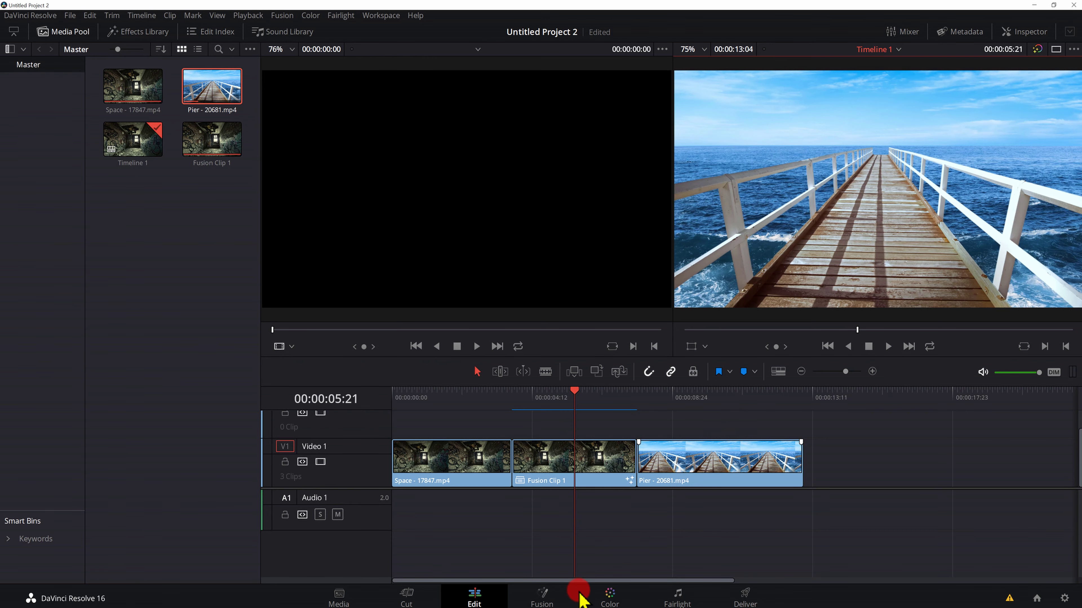
left_click(543, 596)
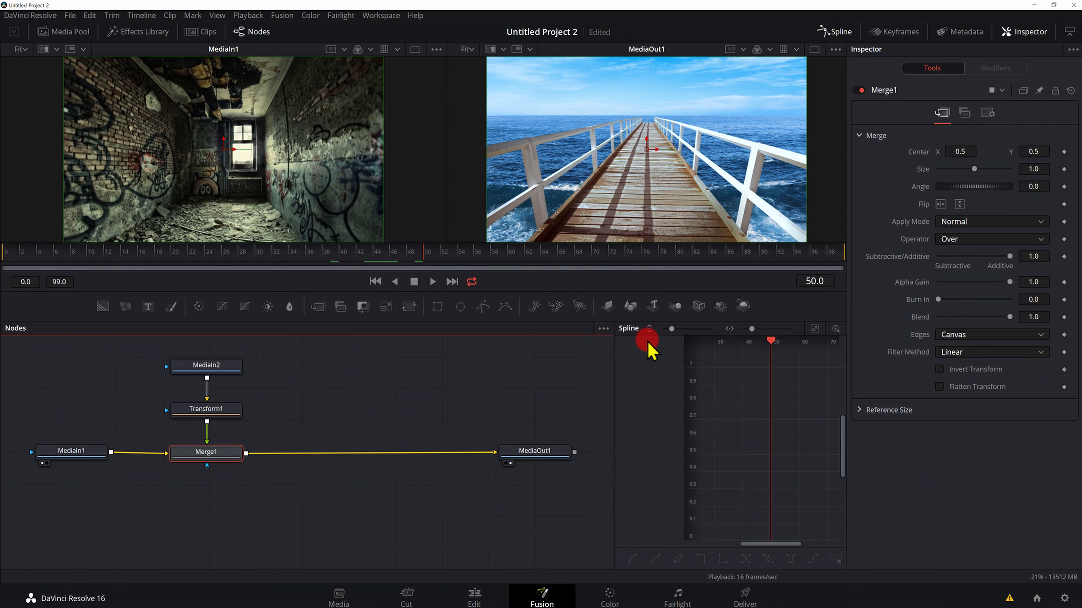
Step: Reduce Transform1's Size to 0.53, add a Size keyframe at frame 50, and save the project
left_click(239, 410)
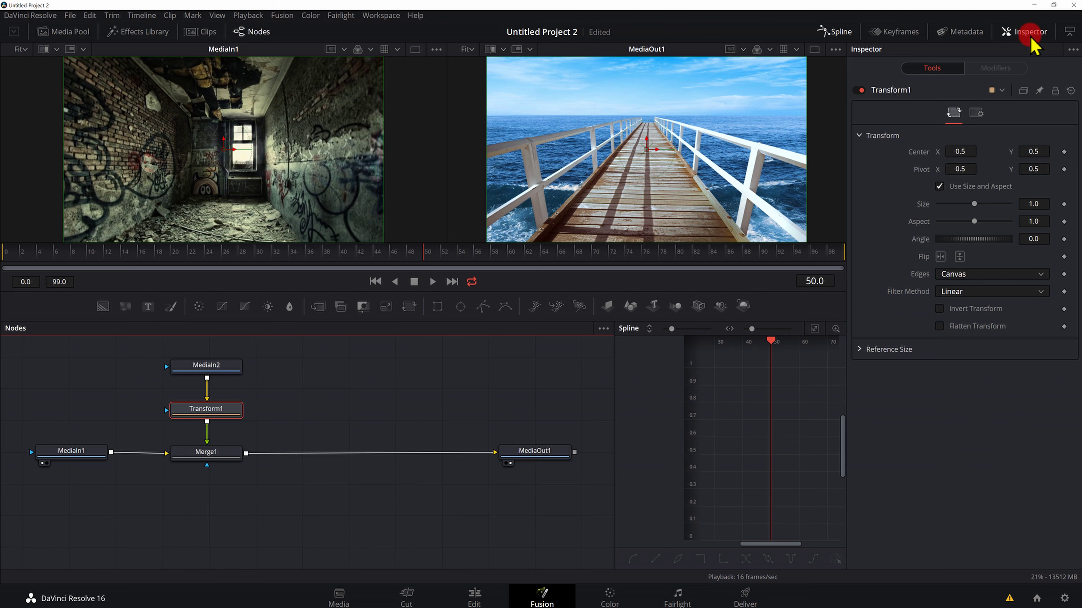
left_click(975, 204)
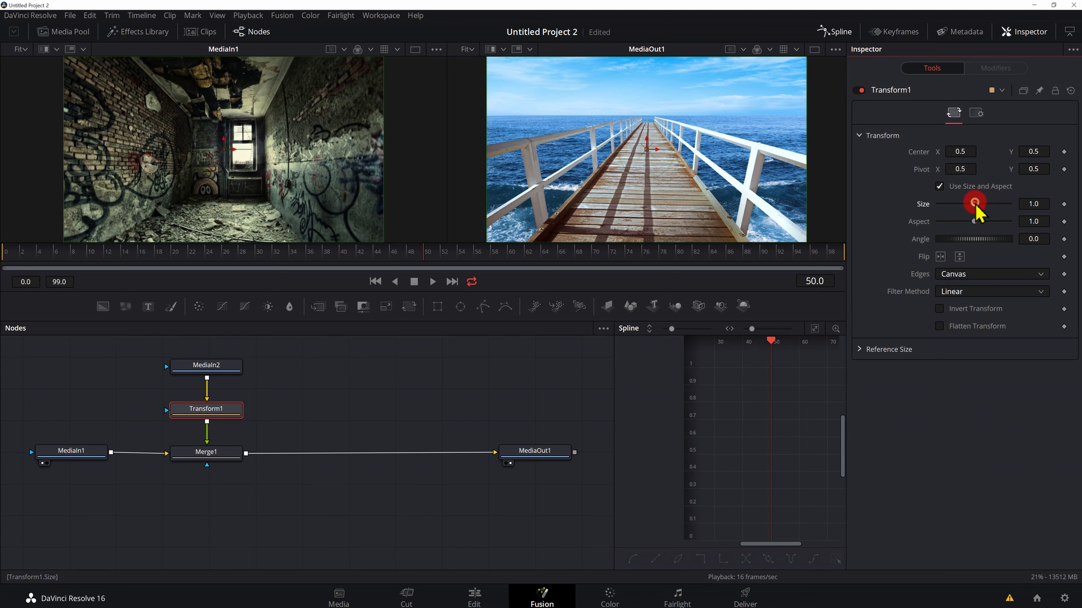
left_click_drag(975, 204, 957, 204)
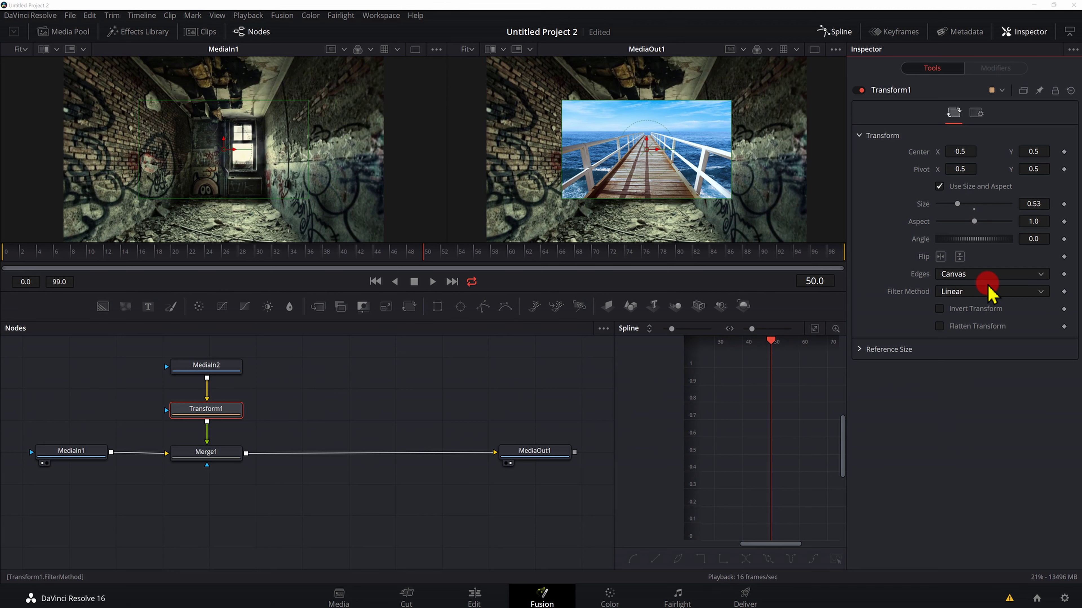
left_click(1036, 222)
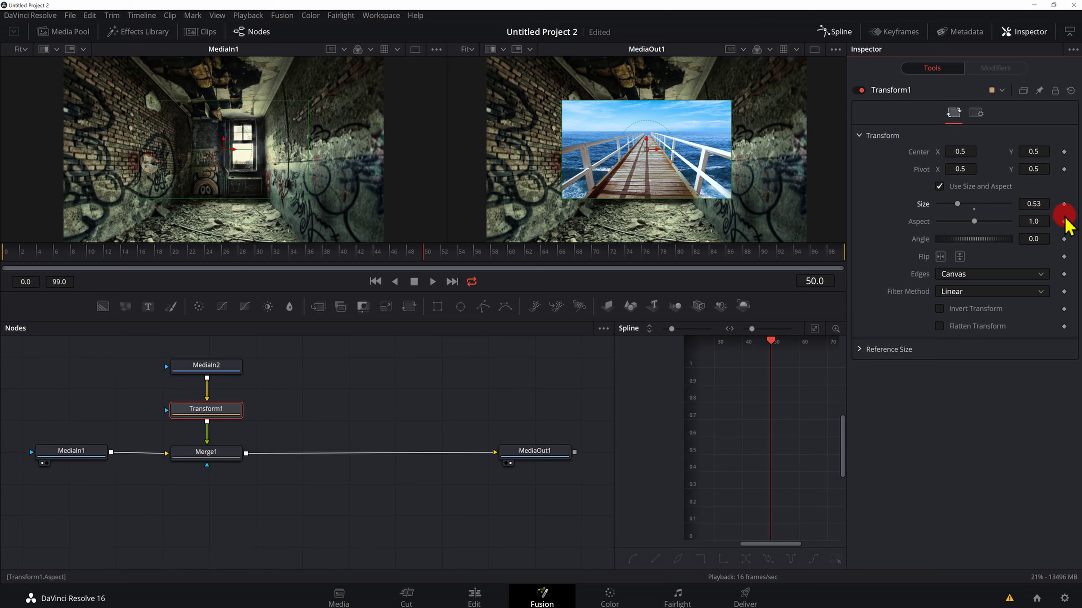
left_click(1064, 204)
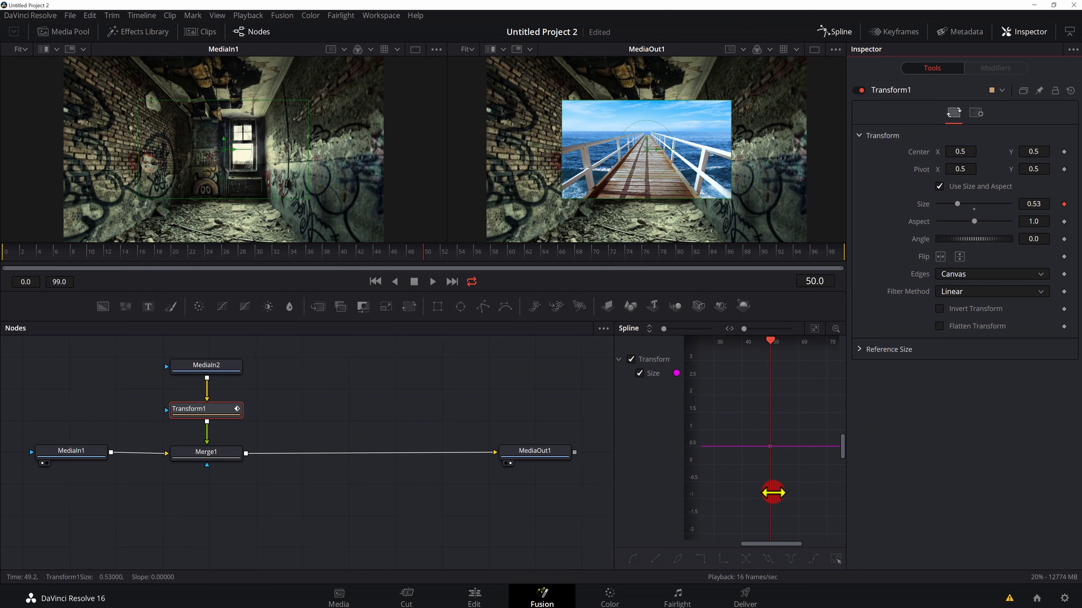
key("ctrl+s")
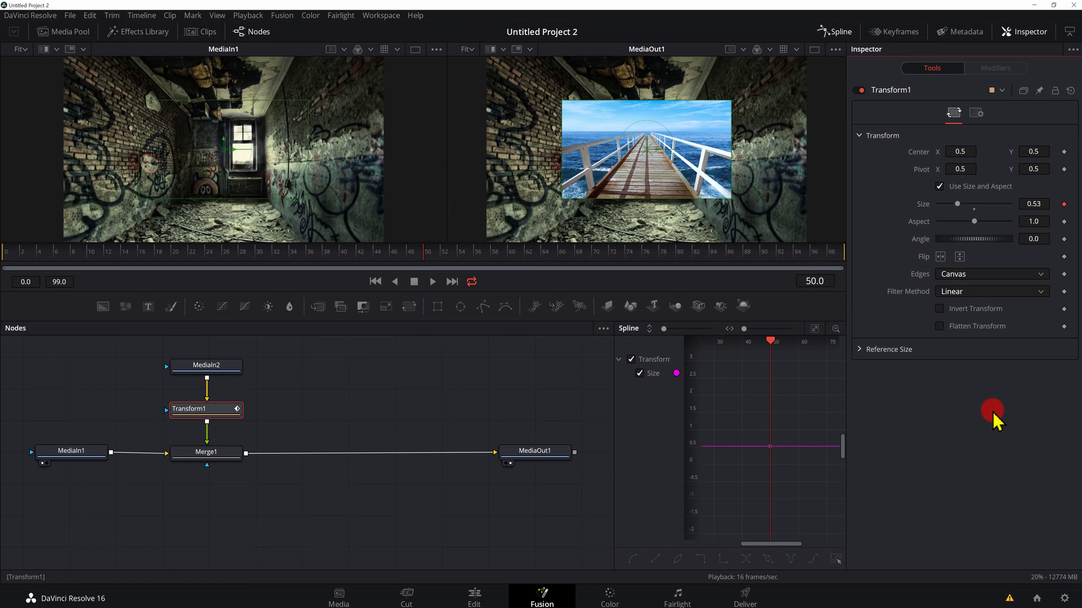
Step: Compare the Wrap, Duplicate and Mirror edge modes on Transform1 and set Edges to Mirror
left_click(1017, 273)
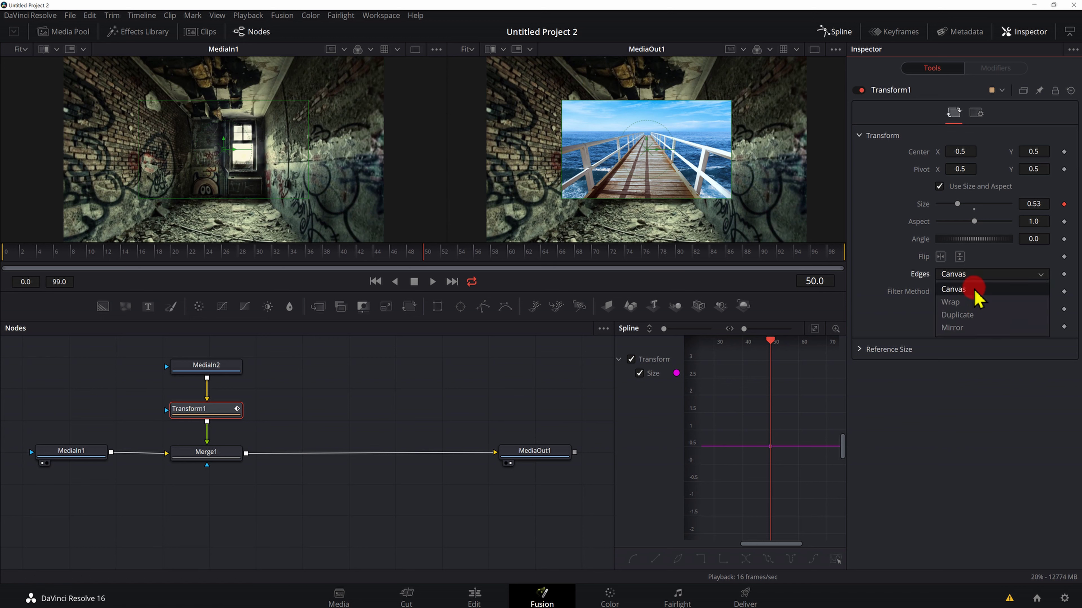
left_click(963, 303)
left_click(975, 275)
left_click(963, 316)
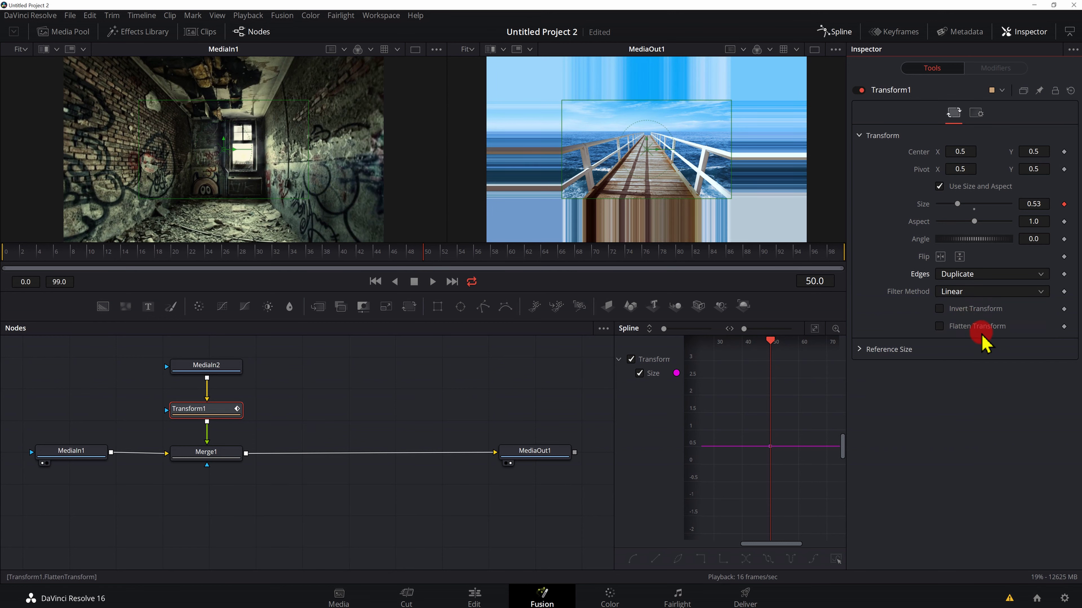
left_click(973, 275)
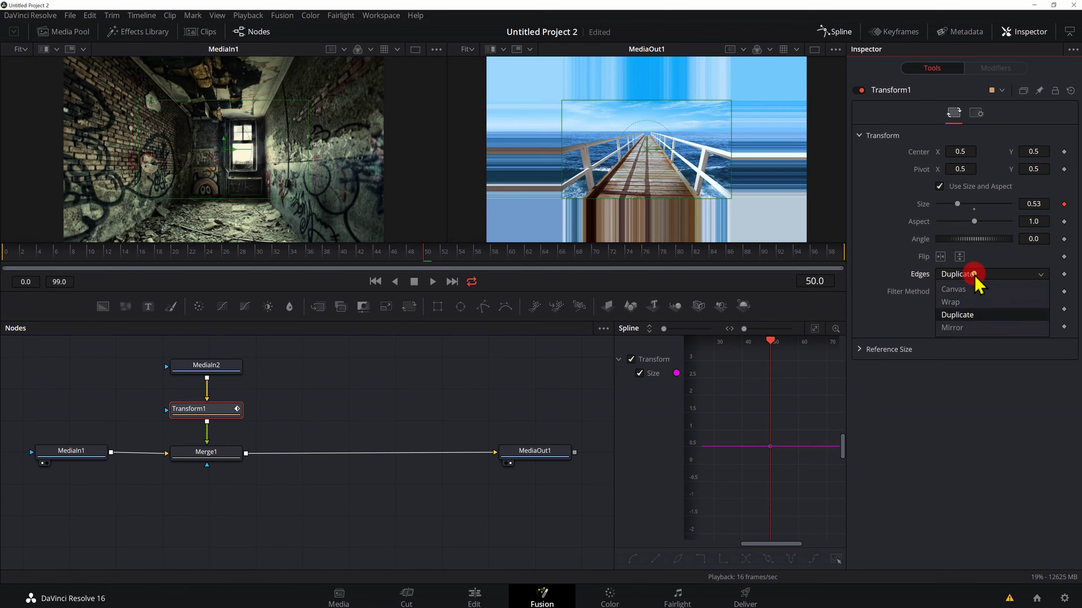
left_click(970, 328)
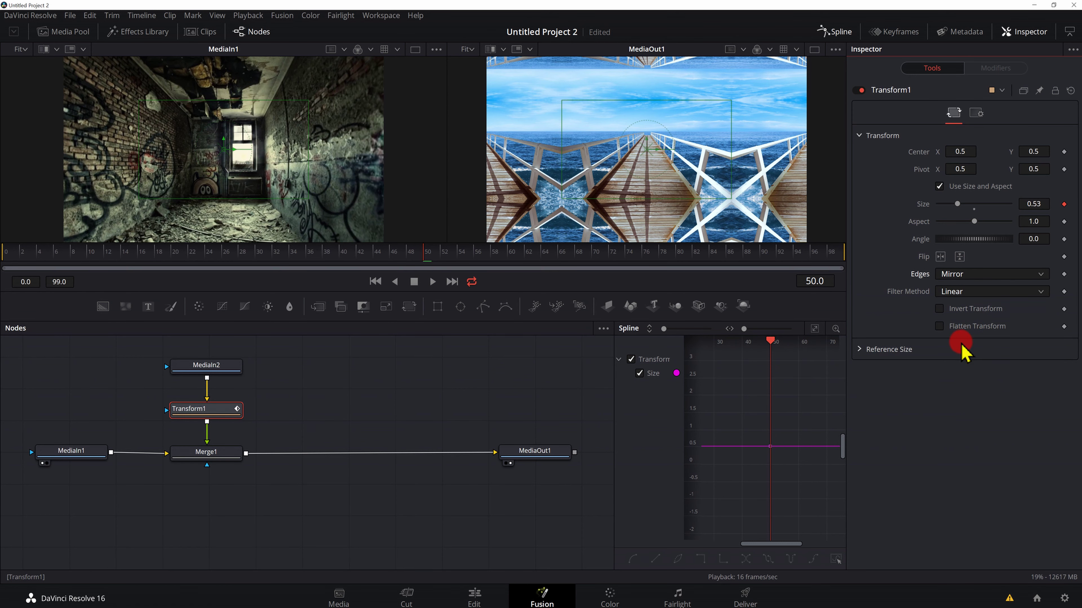
left_click(990, 275)
left_click(985, 315)
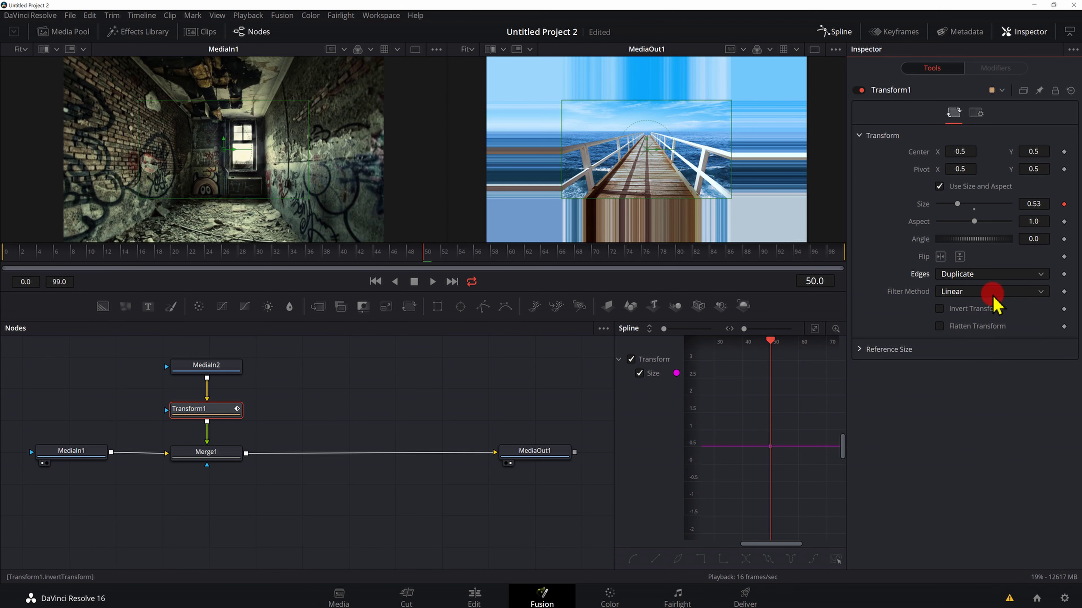
left_click(994, 277)
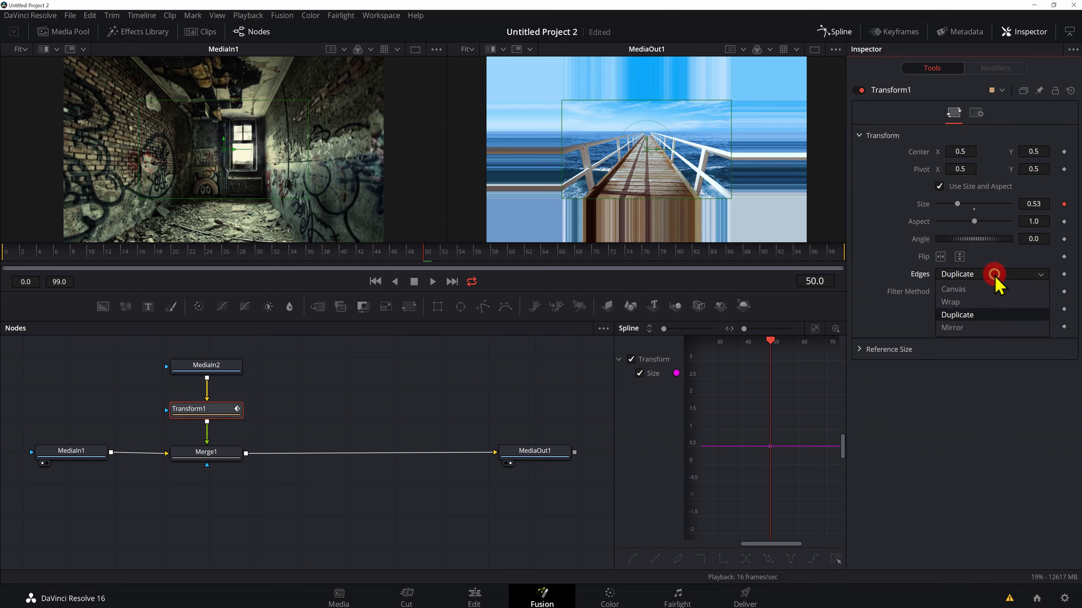
left_click(973, 329)
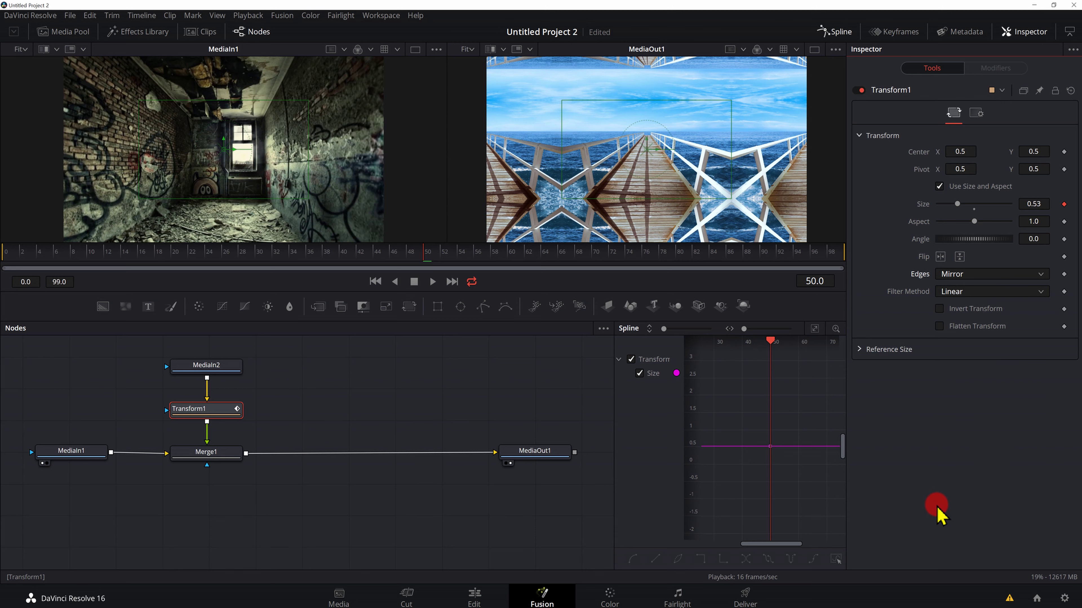
Step: Set Transform1's Size to 1.0 at frame 60 and play the zoom animation from near the start
left_click_drag(528, 254, 513, 261)
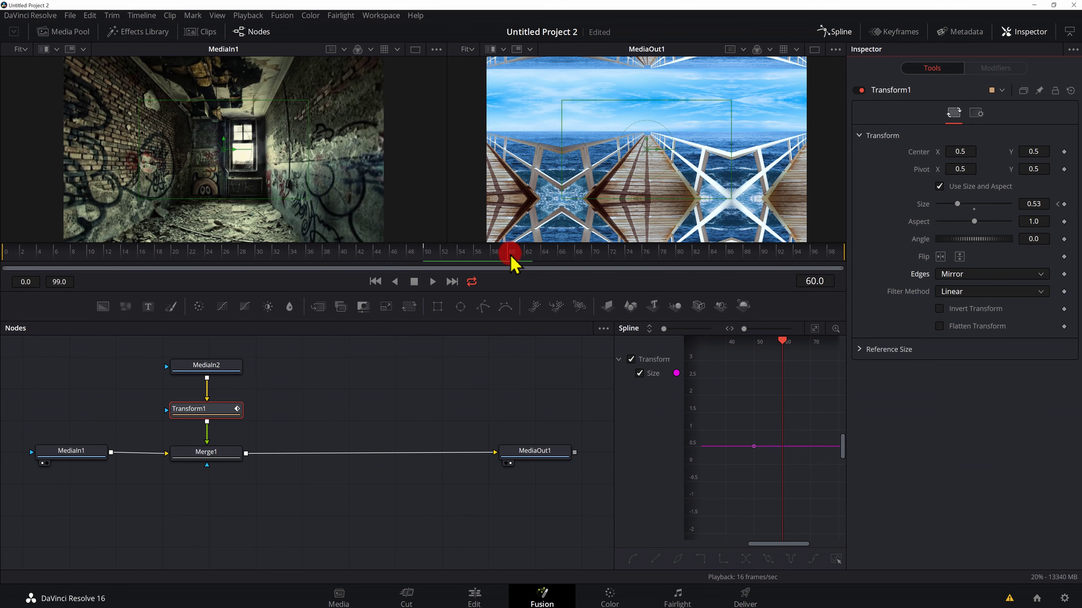
left_click(975, 208)
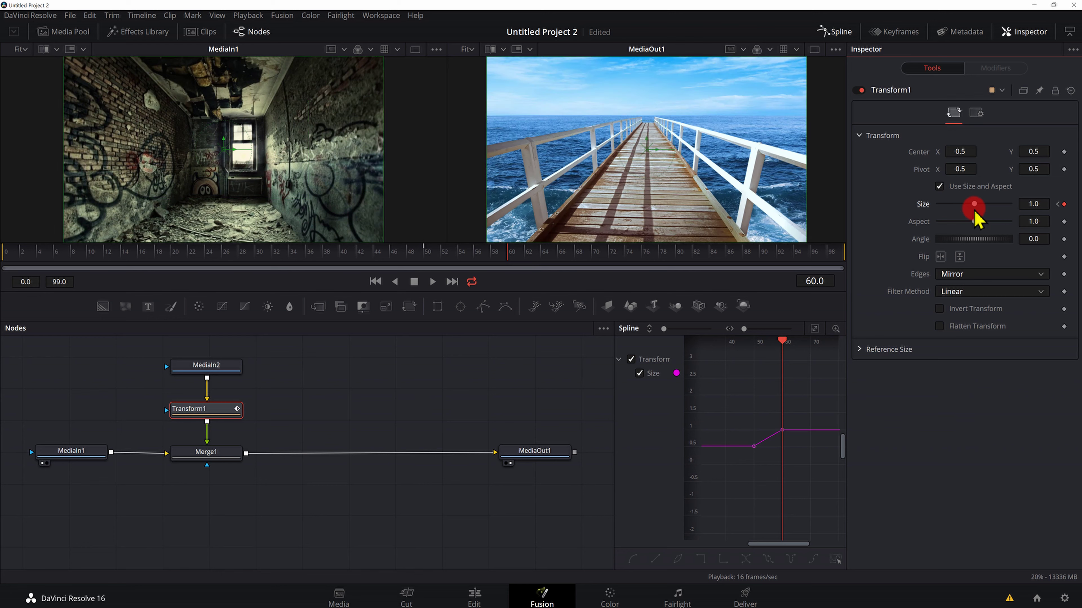
left_click_drag(780, 340, 697, 356)
left_click(753, 427)
key("space")
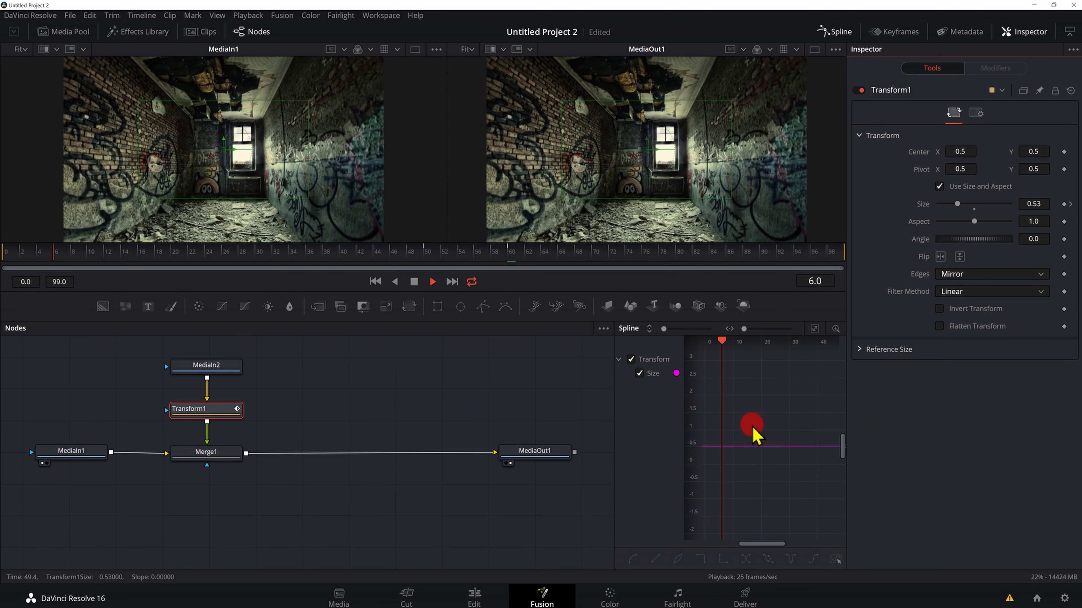
left_click(744, 341)
Step: Show Transform1 in the second viewer and insert a Transform node between MediaIn1 and Merge1, realigning MediaIn2 and Transform1 above Merge1
left_click(182, 422)
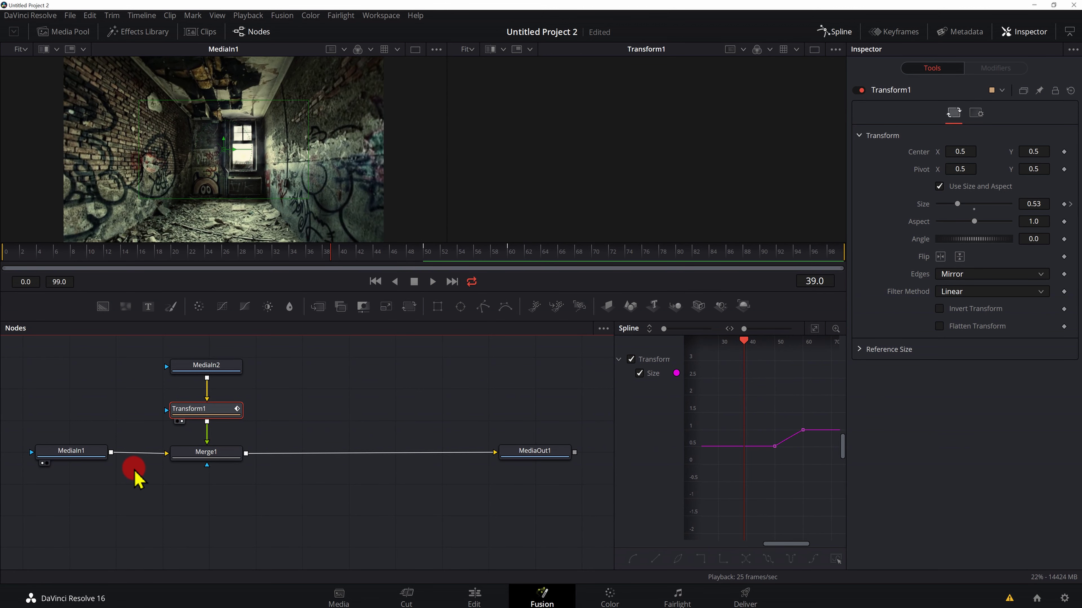
left_click(77, 453)
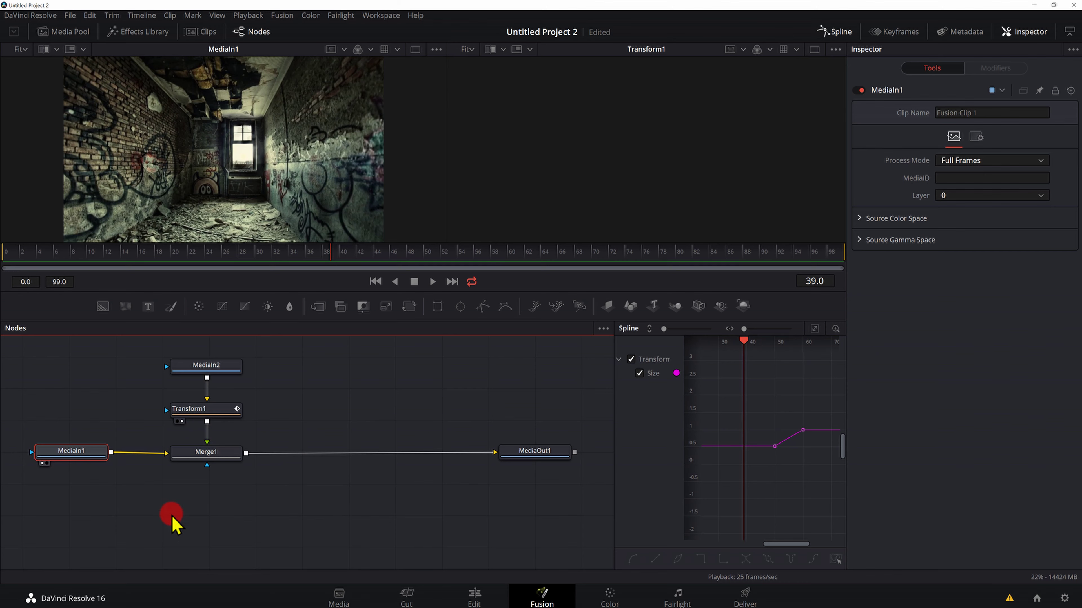
left_click(73, 453)
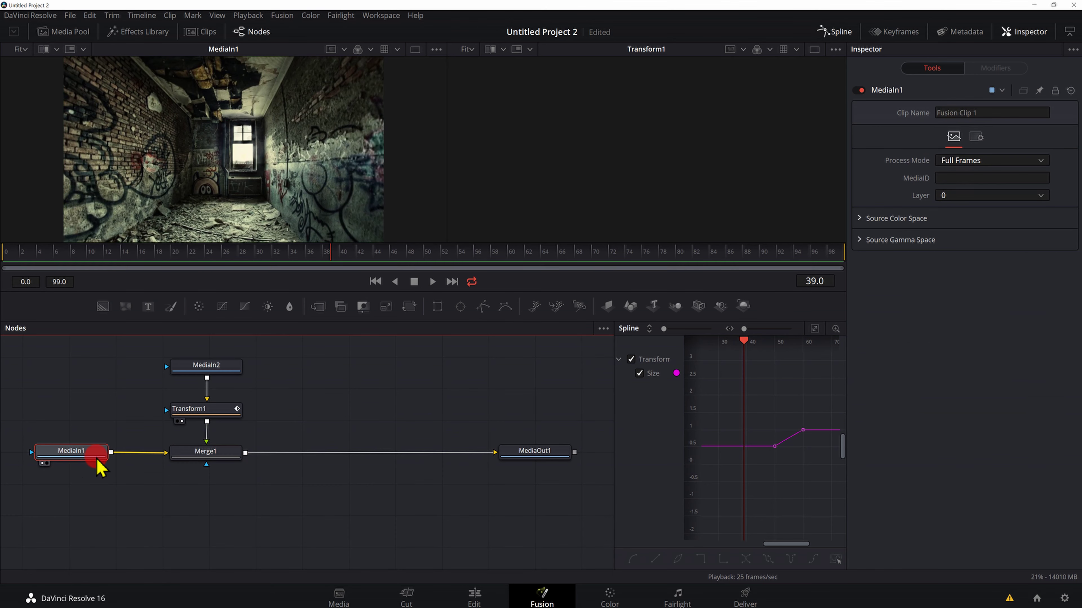
left_click(411, 310)
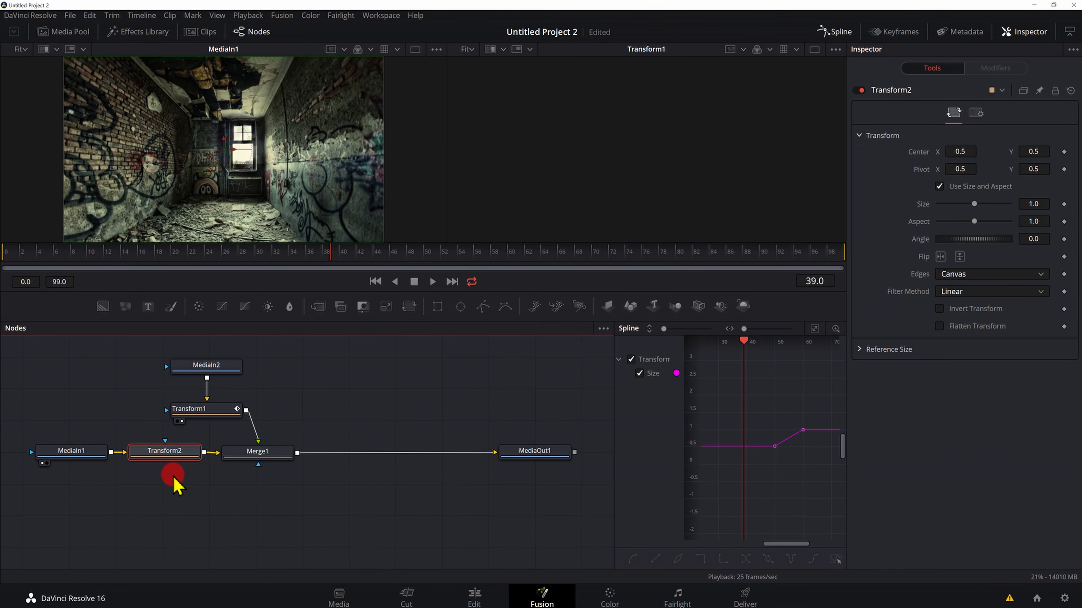
left_click_drag(152, 355, 213, 387)
left_click(171, 458)
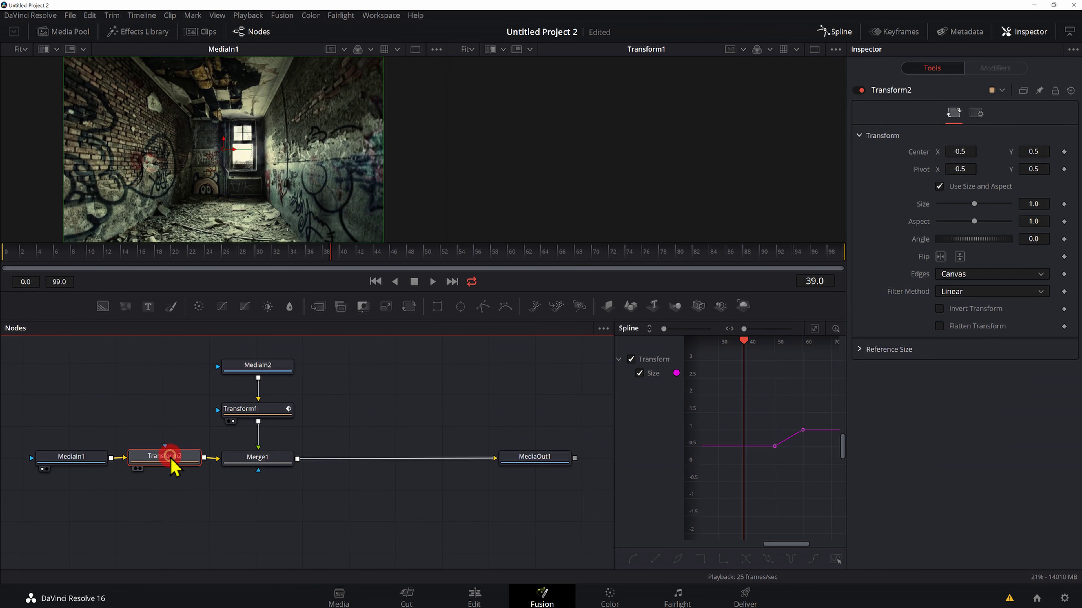
Step: Keyframe Transform2's Size at 1.0 on frame 40 and 2.27 on frame 51
left_click(746, 341)
left_click_drag(746, 342, 751, 356)
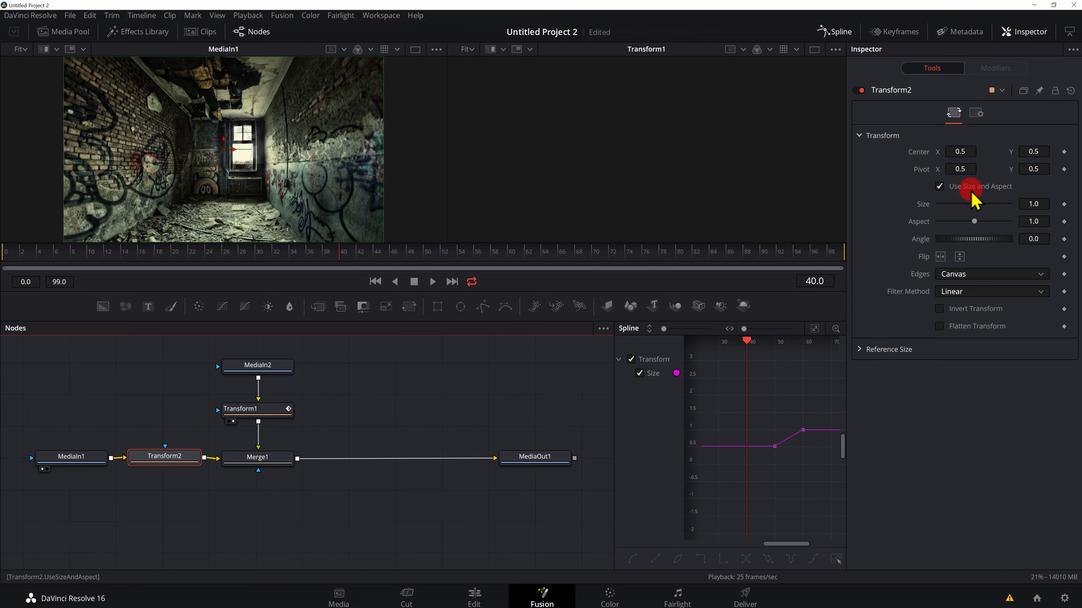
left_click(1064, 204)
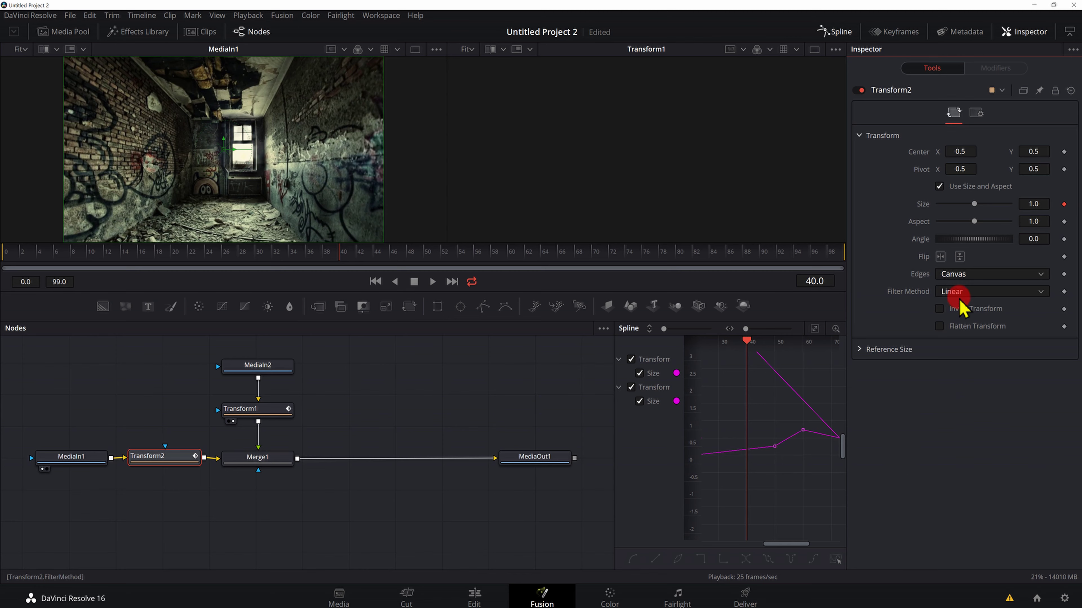
left_click_drag(747, 340, 779, 340)
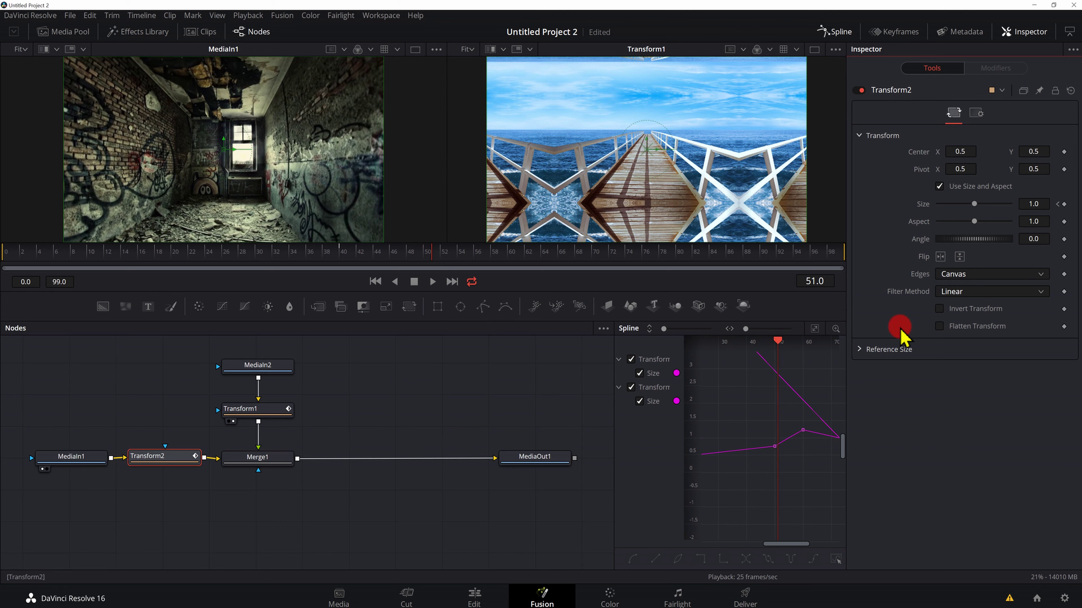
left_click_drag(963, 204, 967, 205)
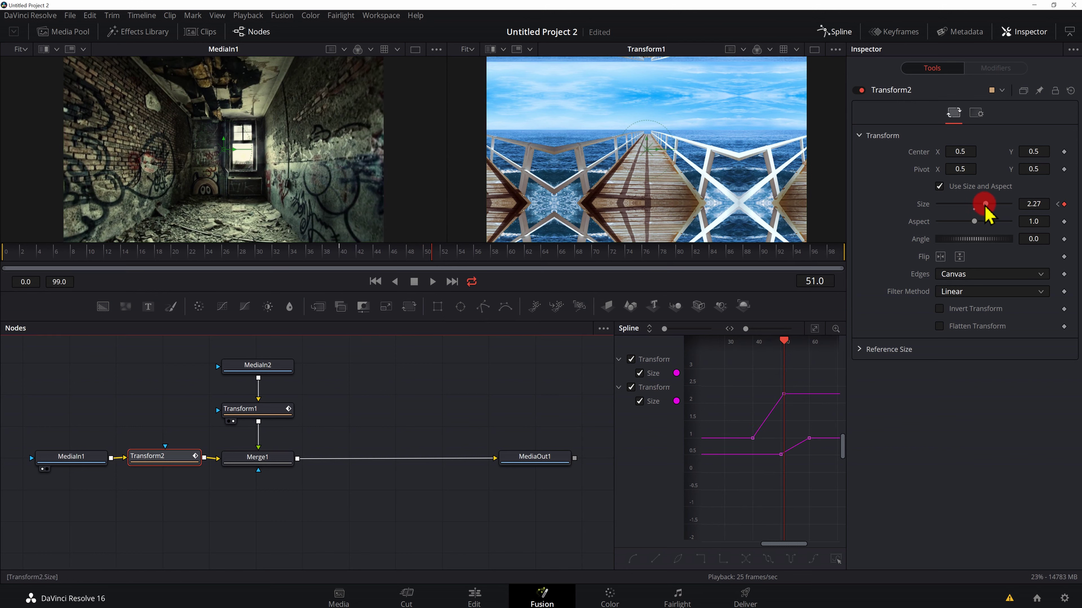
left_click(783, 395)
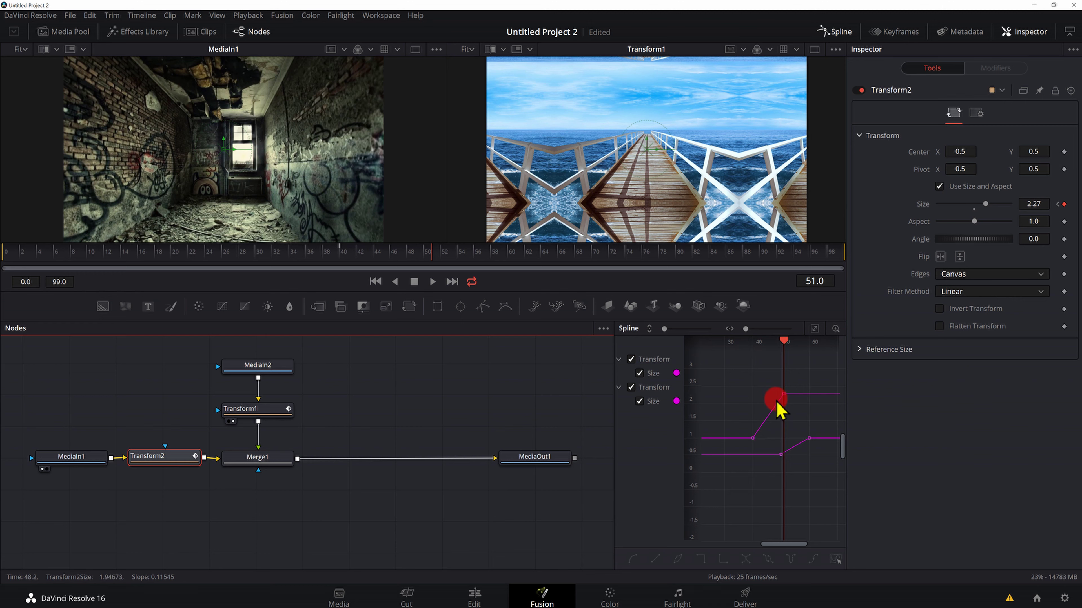
mouse_move(783, 394)
left_mouse_down()
mouse_move(808, 454)
mouse_move(789, 392)
mouse_move(770, 389)
left_mouse_up()
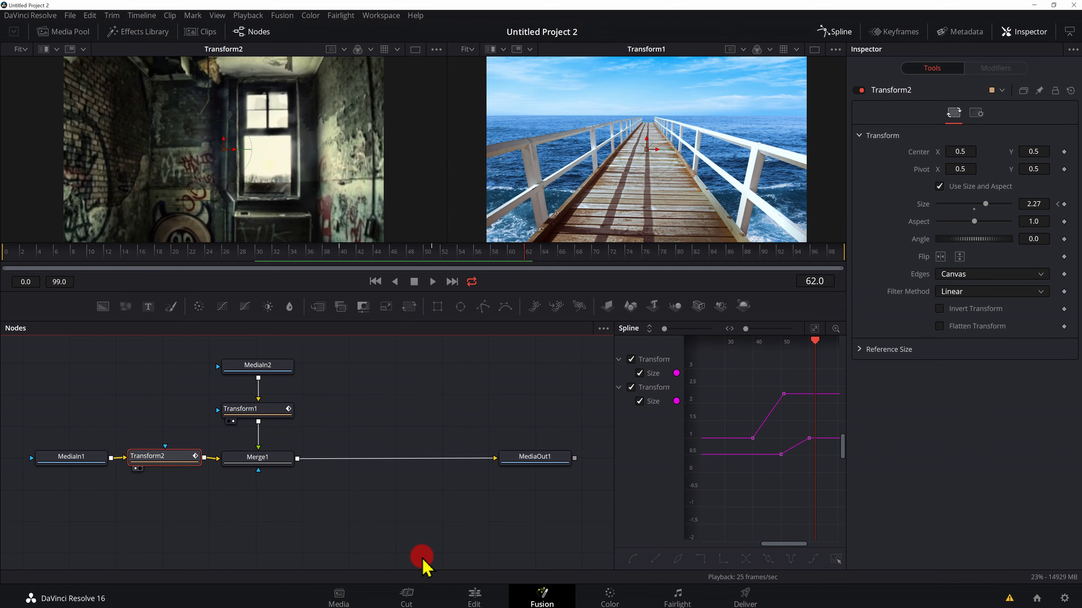
Step: Show MediaOut1 in the second viewer and play the zoom transition across Fusion Clip 1 on the Edit page timeline
left_click(537, 462)
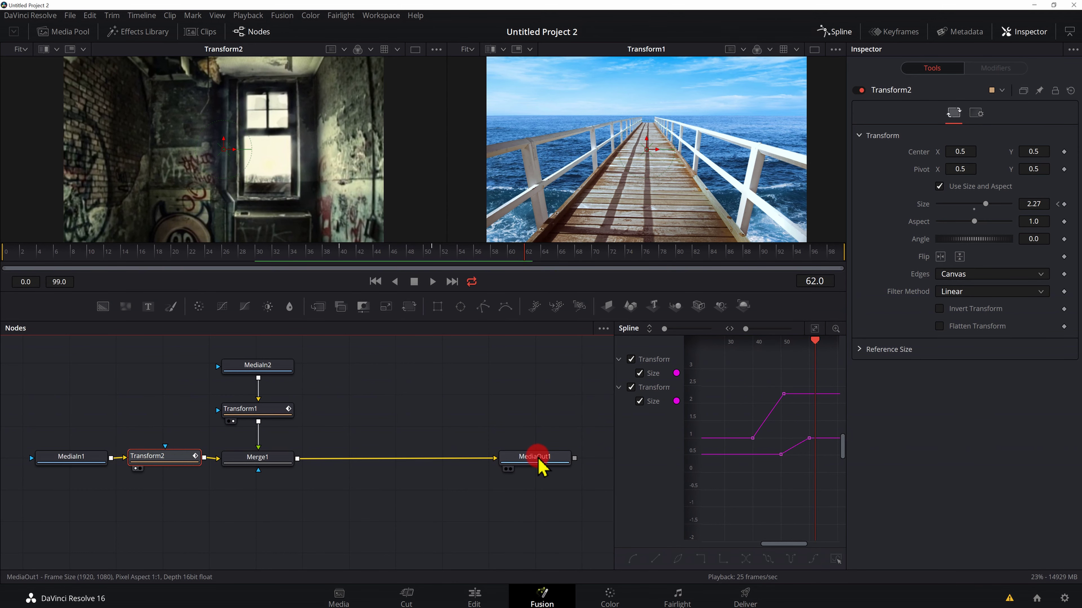
left_click(478, 594)
left_click(537, 473)
left_click(514, 413)
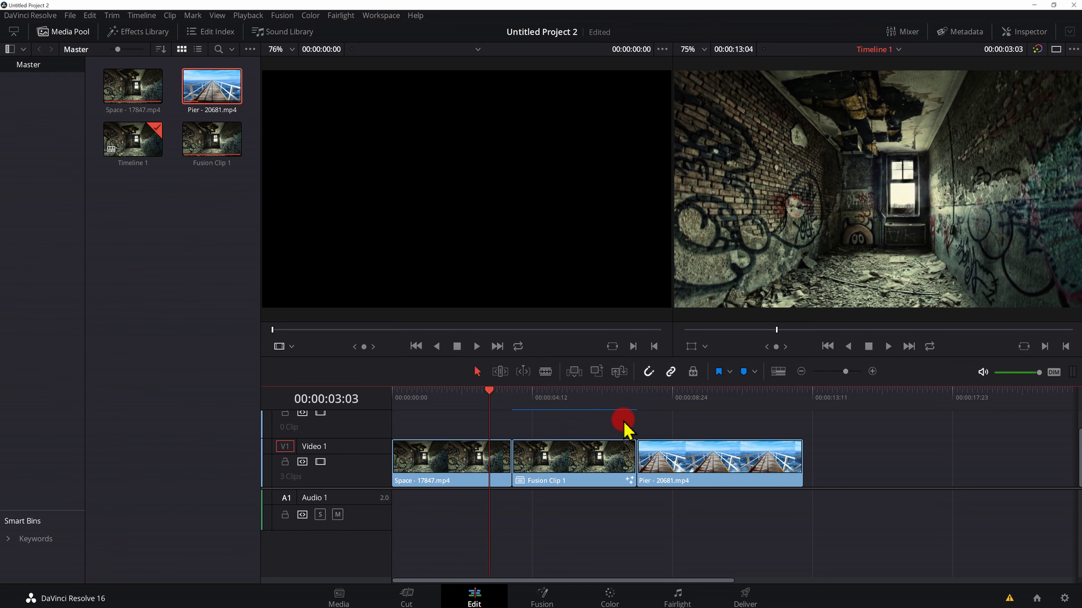
key("space")
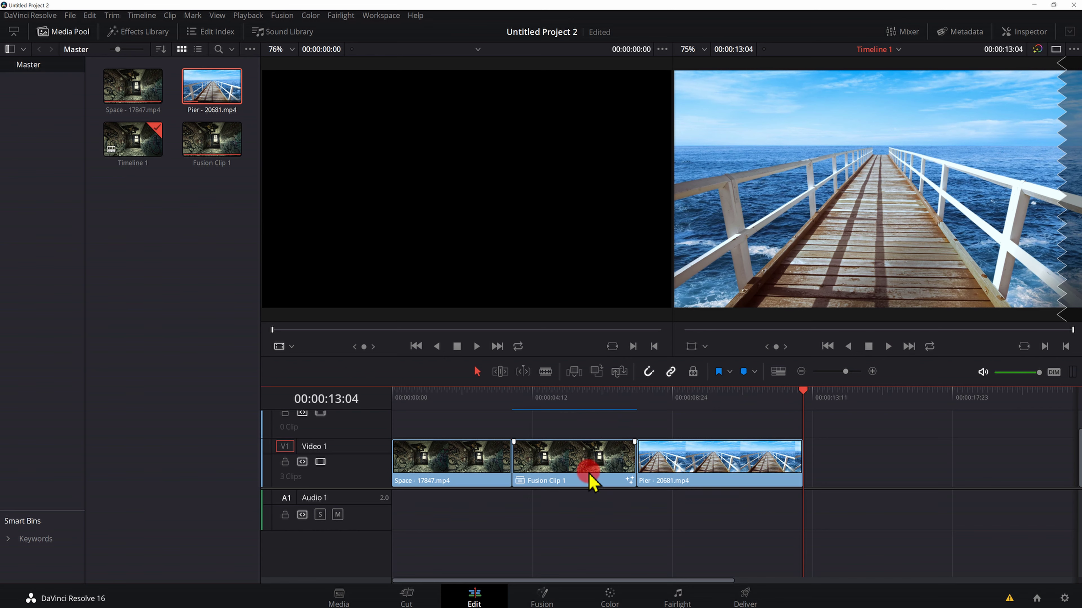
left_click(888, 346)
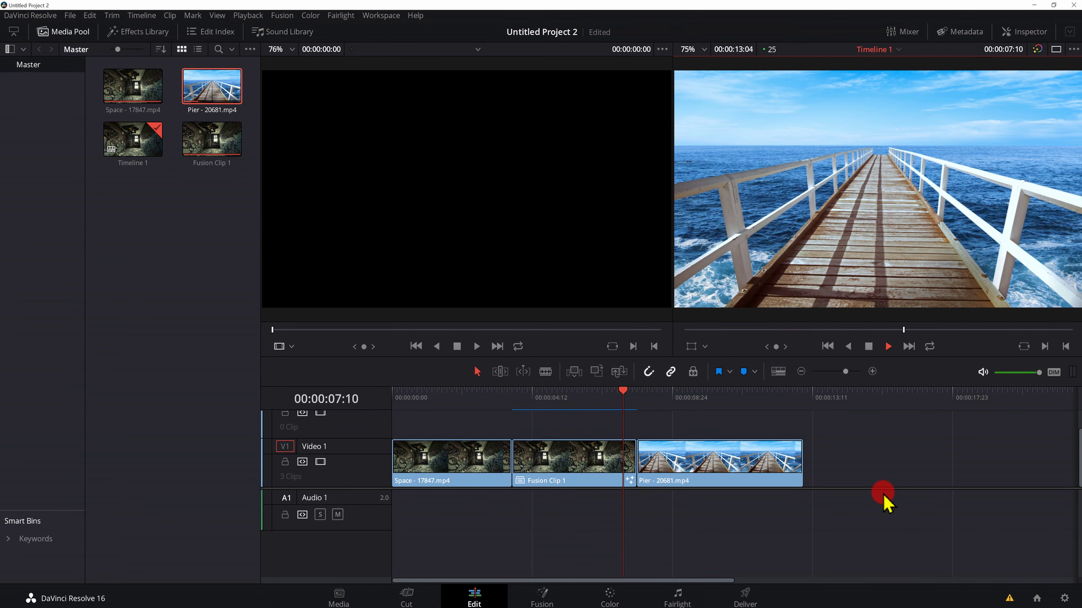
left_click(868, 347)
left_click(586, 396)
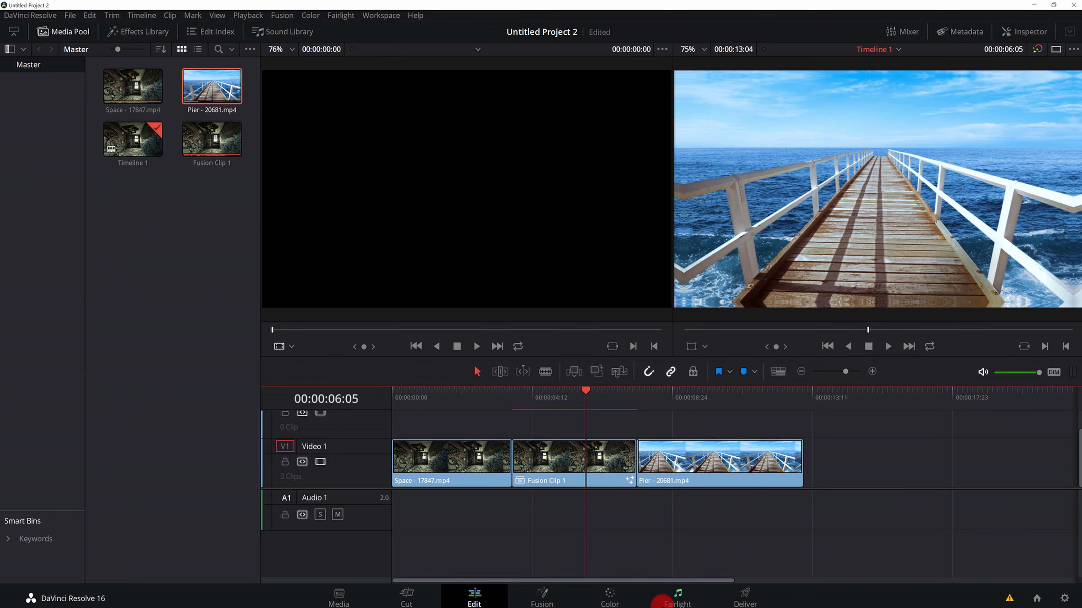
Step: Return to the Fusion page and apply Smooth interpolation to all Size keyframes of Transform1 and Transform2 in the Spline editor
left_click(542, 597)
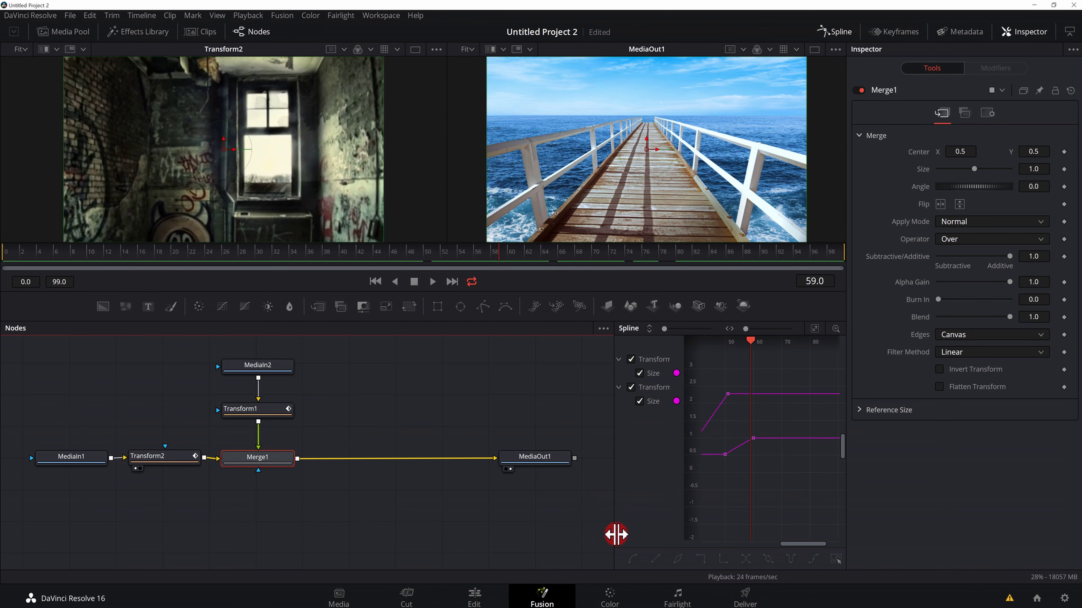
scroll(784, 518, "left", 3)
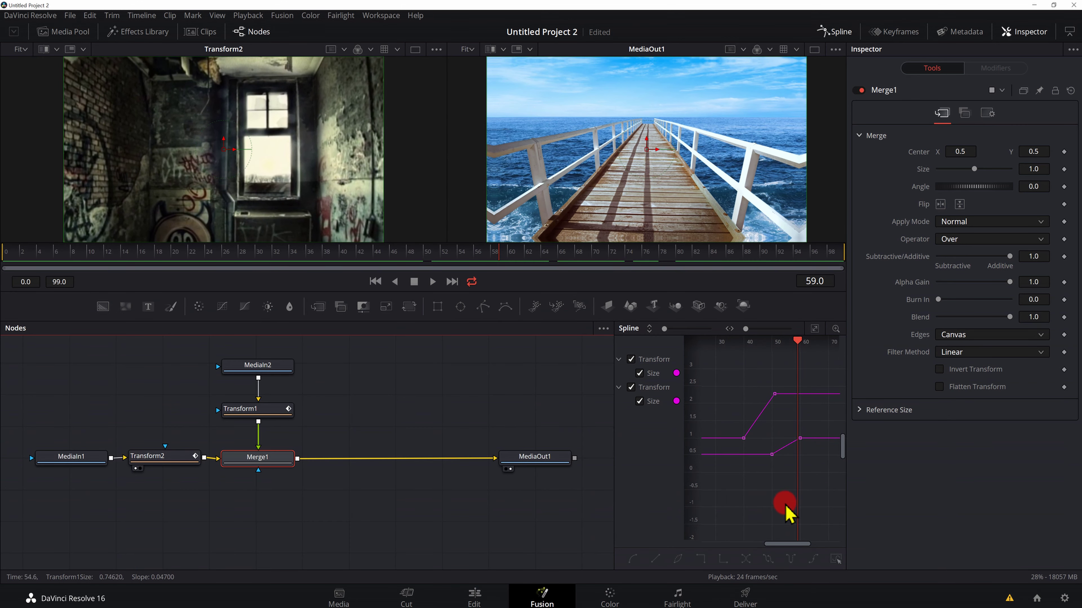
left_click_drag(793, 499, 732, 367)
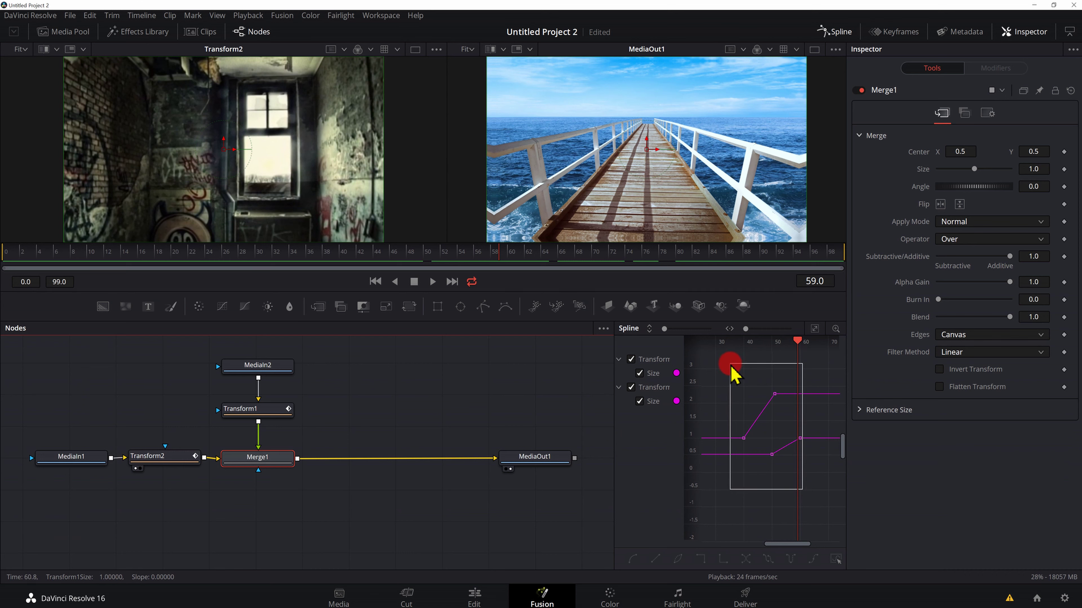
left_click(736, 438)
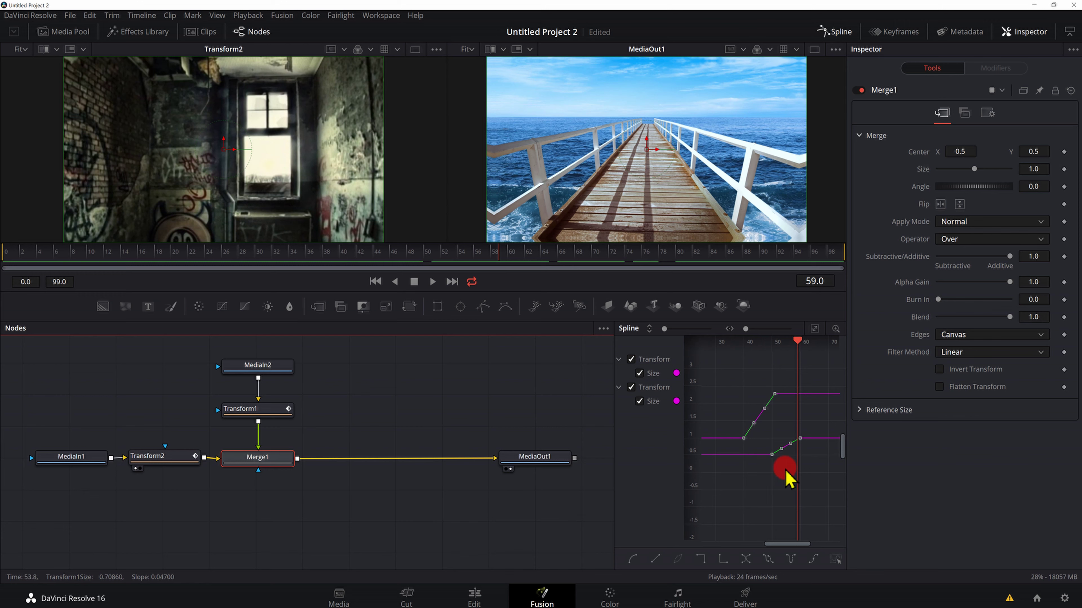
left_click(751, 487)
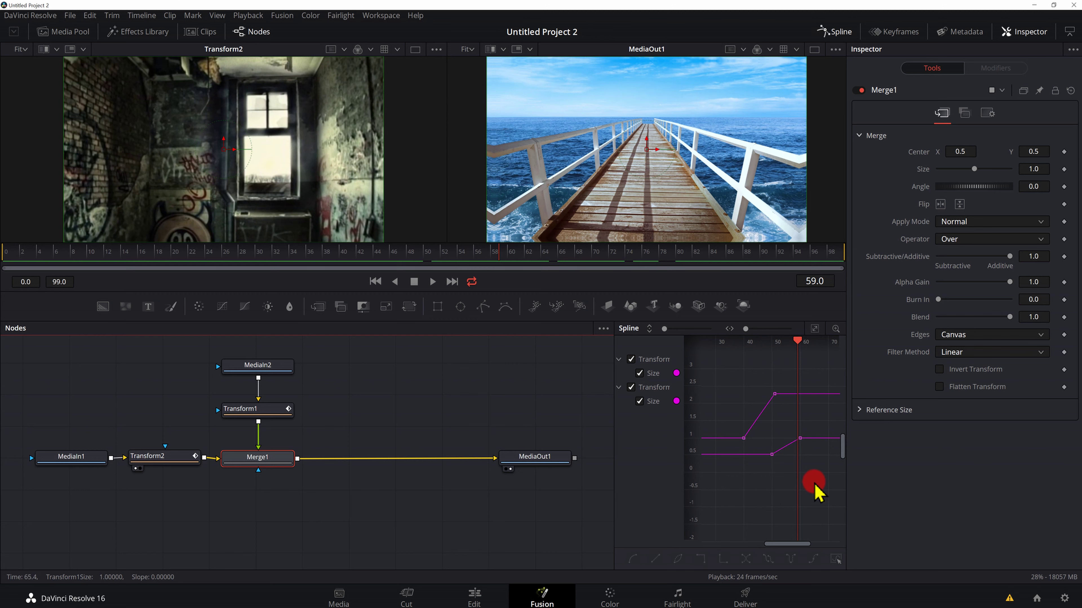
left_click_drag(820, 486, 720, 382)
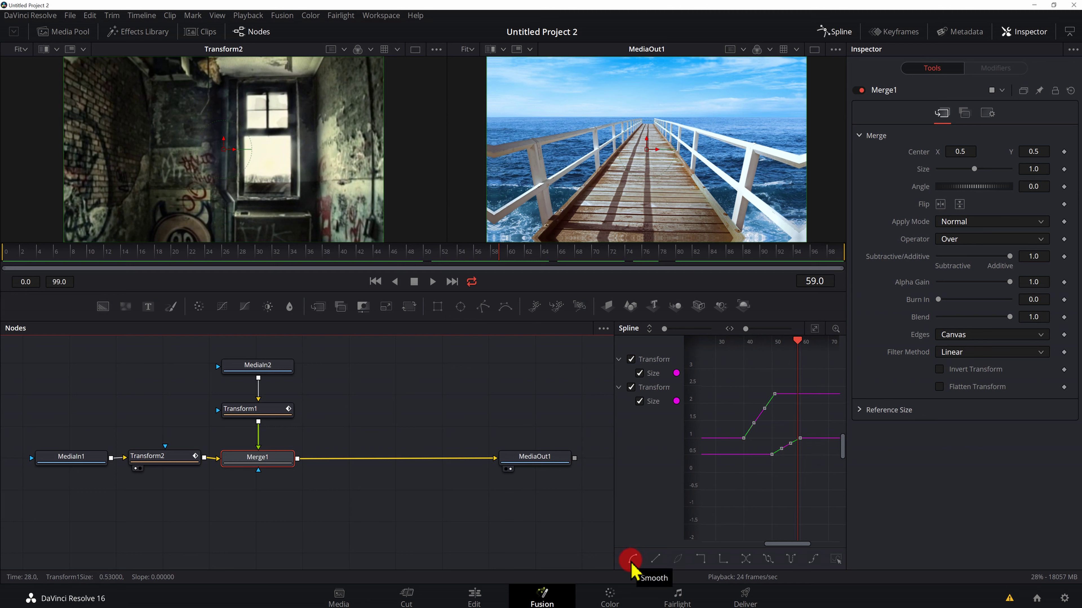
left_click(655, 561)
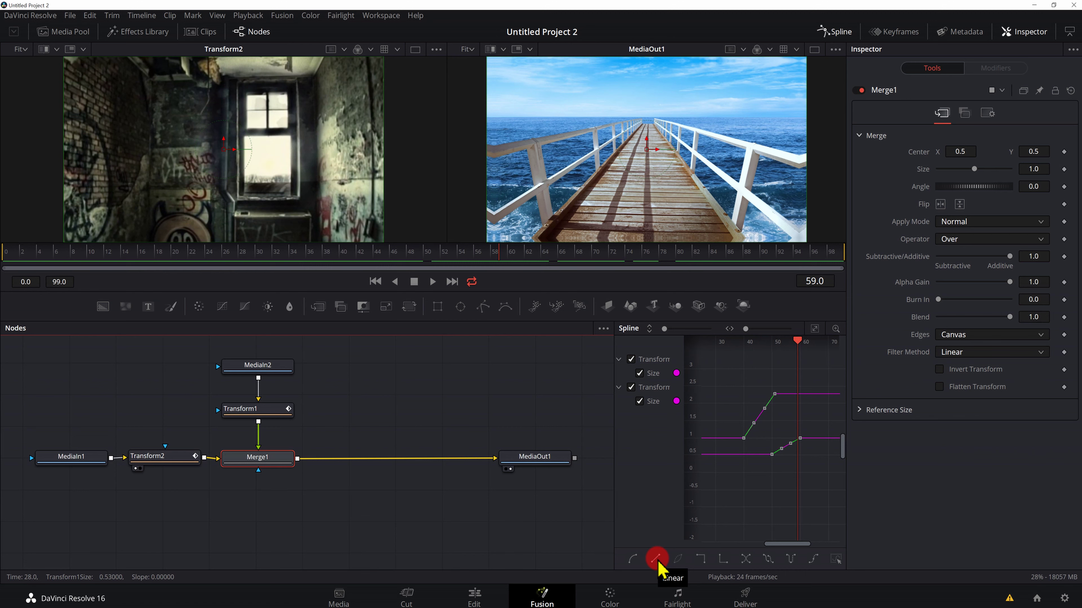
left_click(678, 560)
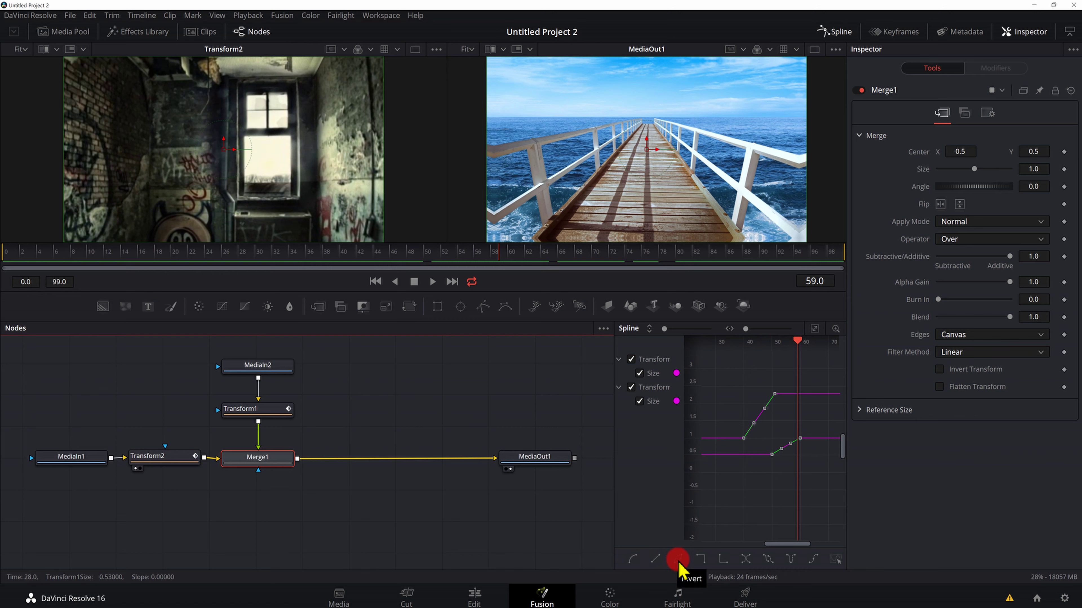
left_click(700, 559)
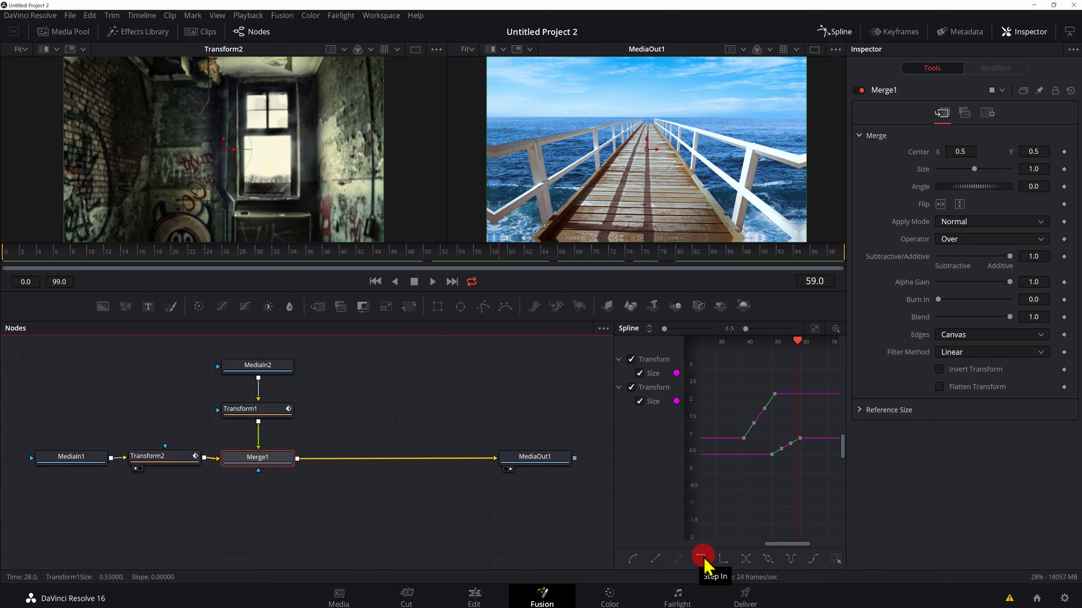
left_click(791, 559)
left_click(813, 559)
left_click(634, 559)
left_click(631, 559)
left_click(631, 559)
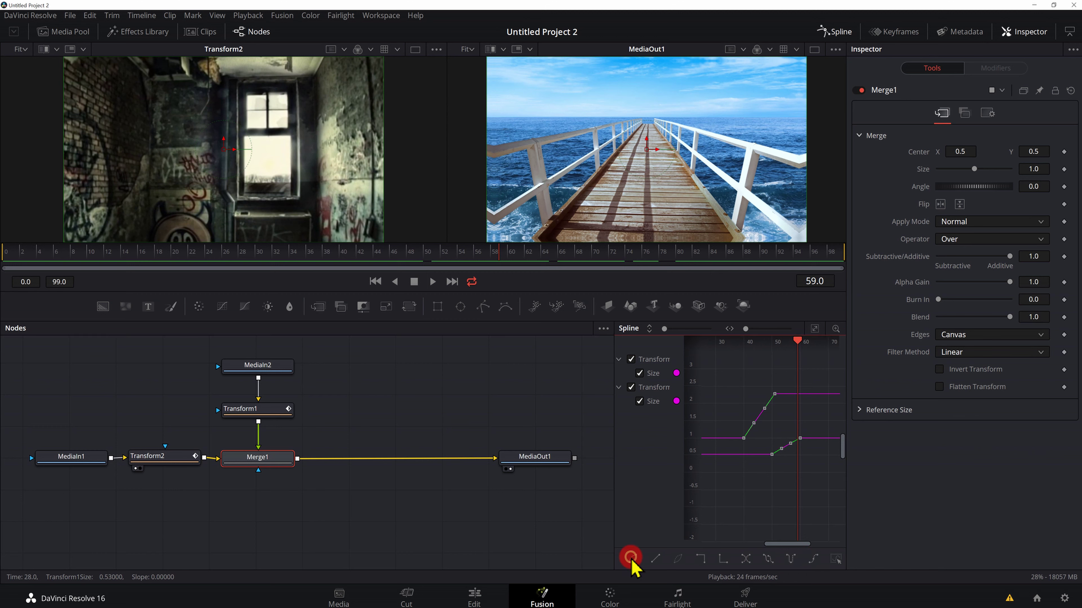
Step: Reshape the Size curve handles so Transform2 eases in and rises steeply into its last keyframe, and Transform1 starts steeply and eases out
left_click(784, 468)
left_click(756, 439)
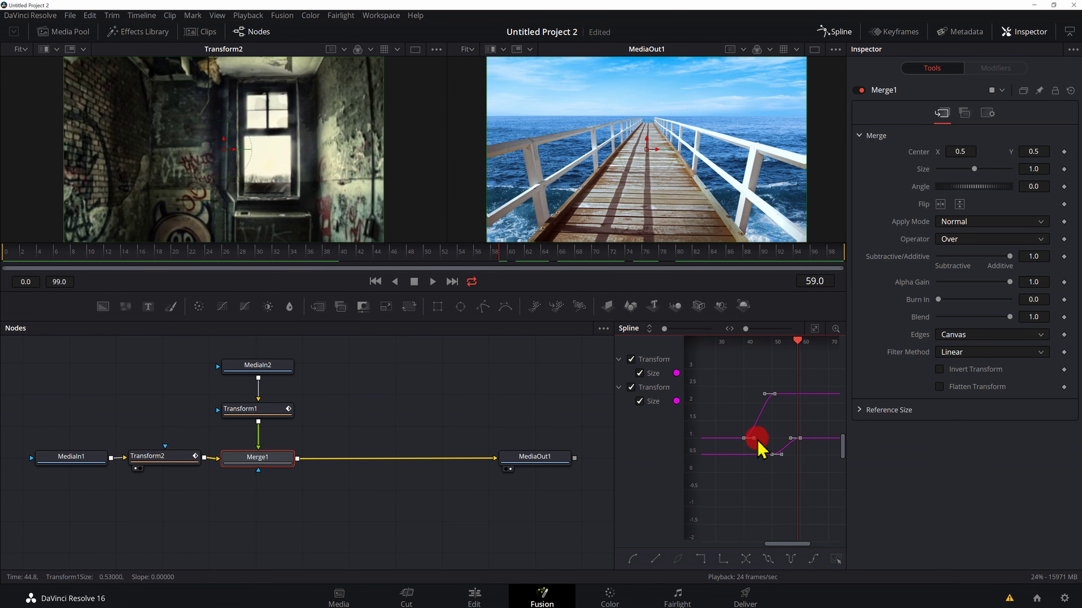
left_click(772, 401)
left_click_drag(745, 439, 779, 416)
mouse_move(768, 439)
left_mouse_down()
mouse_move(756, 407)
mouse_move(772, 435)
left_mouse_up()
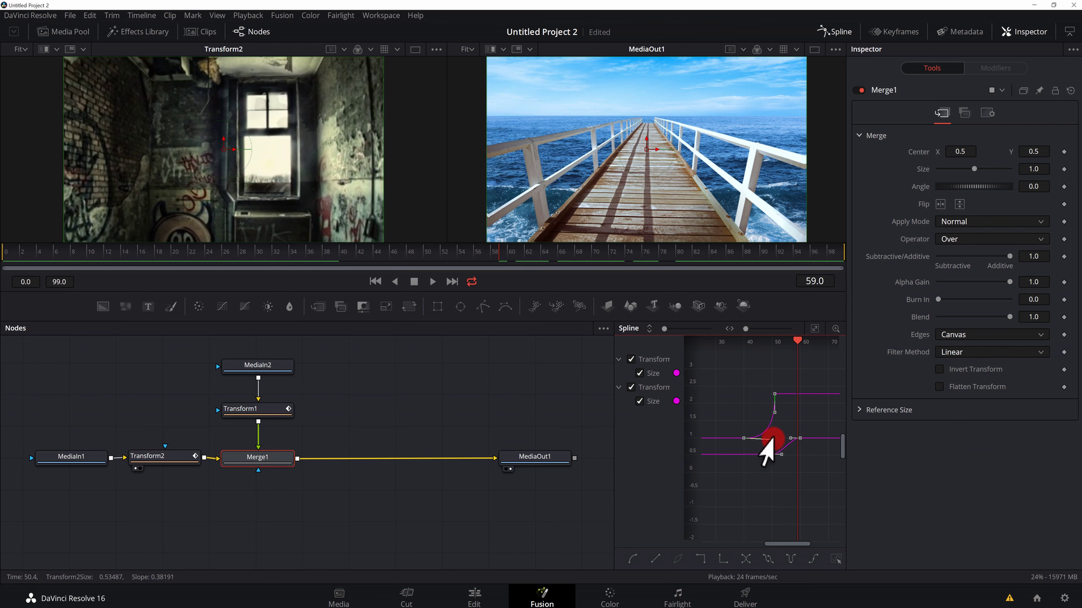
mouse_move(776, 443)
left_mouse_down()
mouse_move(749, 445)
mouse_move(786, 452)
mouse_move(769, 436)
mouse_move(789, 437)
left_mouse_up()
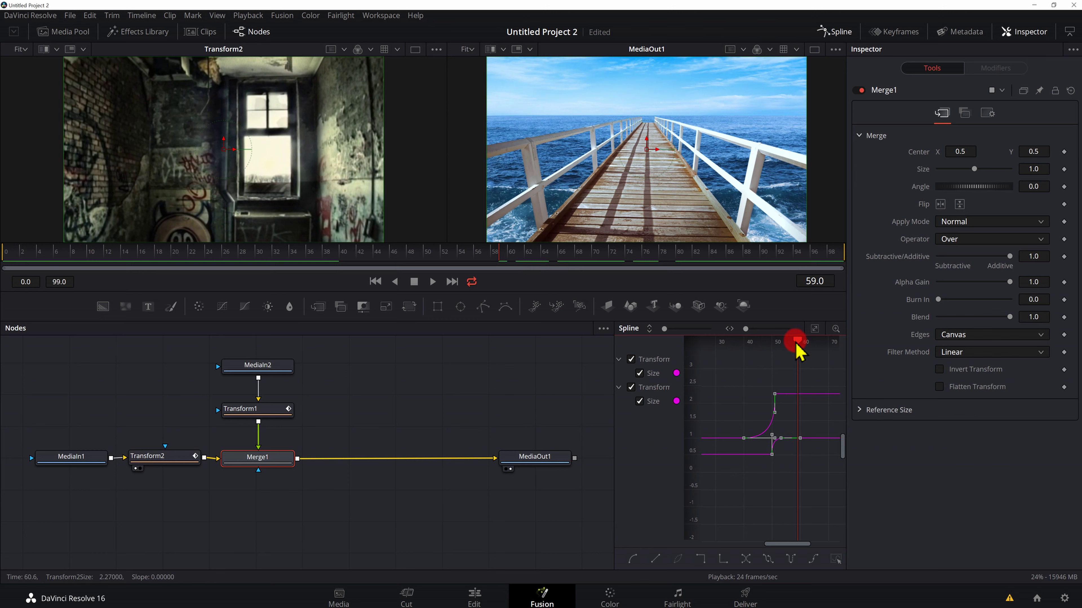
Step: Rewind the Fusion composition to frame 36 and play the eased zoom animation
left_click_drag(793, 338, 732, 339)
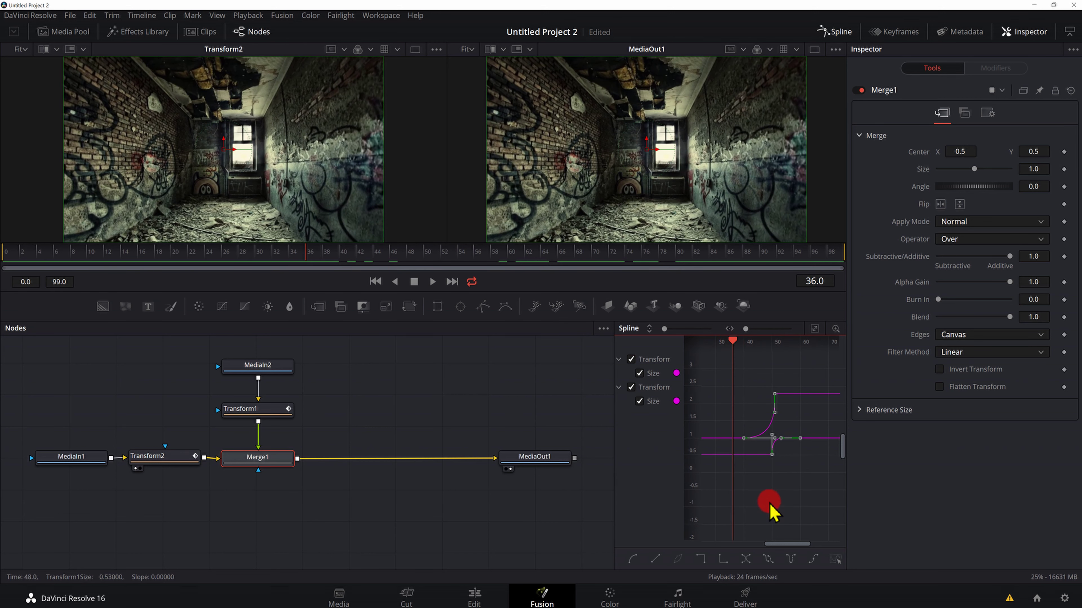
key("space")
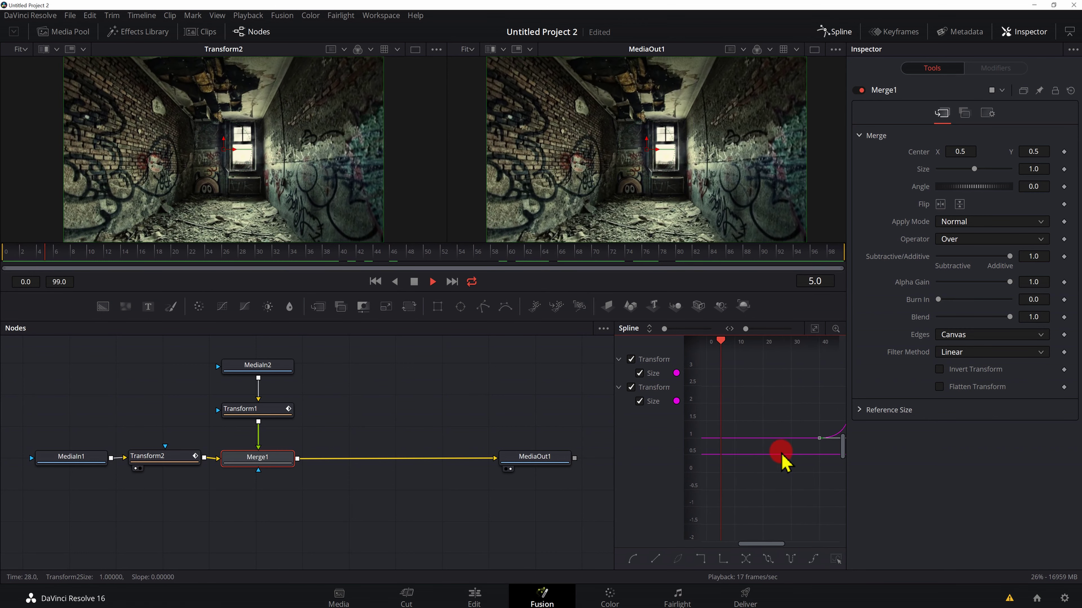
key("space")
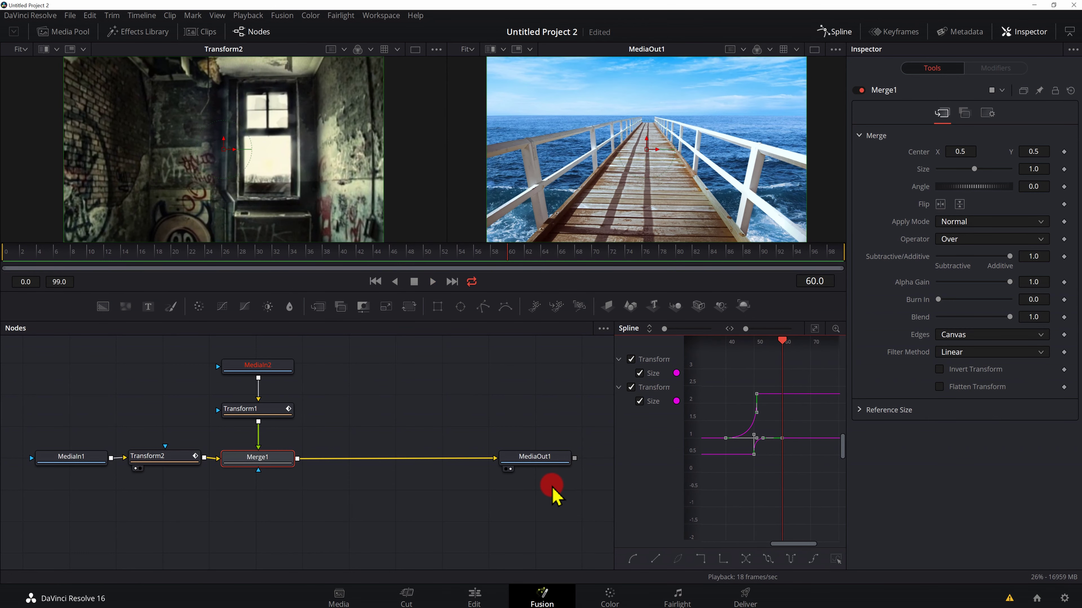
Step: Replay the eased transition on the Edit page timeline from around the start of Fusion Clip 1, and reopen the Fusion page
left_click(476, 597)
left_click_drag(586, 392, 515, 401)
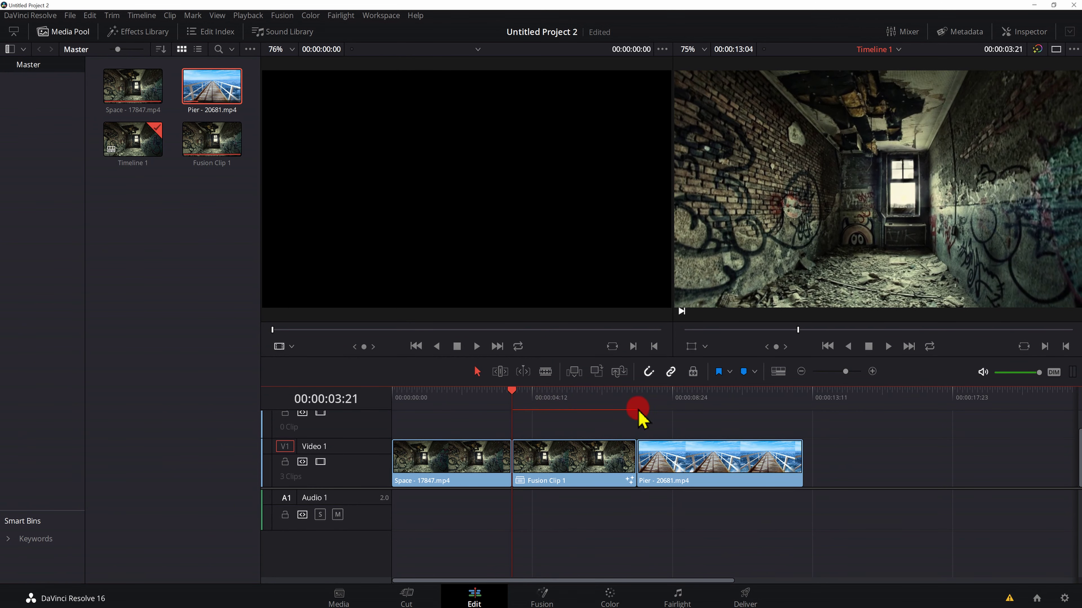
key("space")
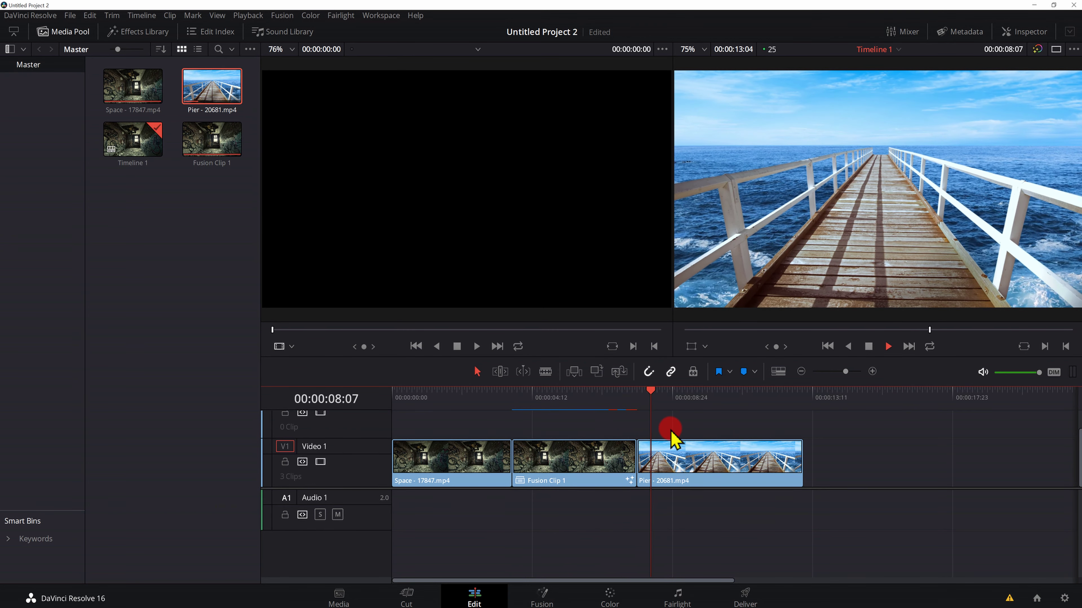
left_click(490, 394)
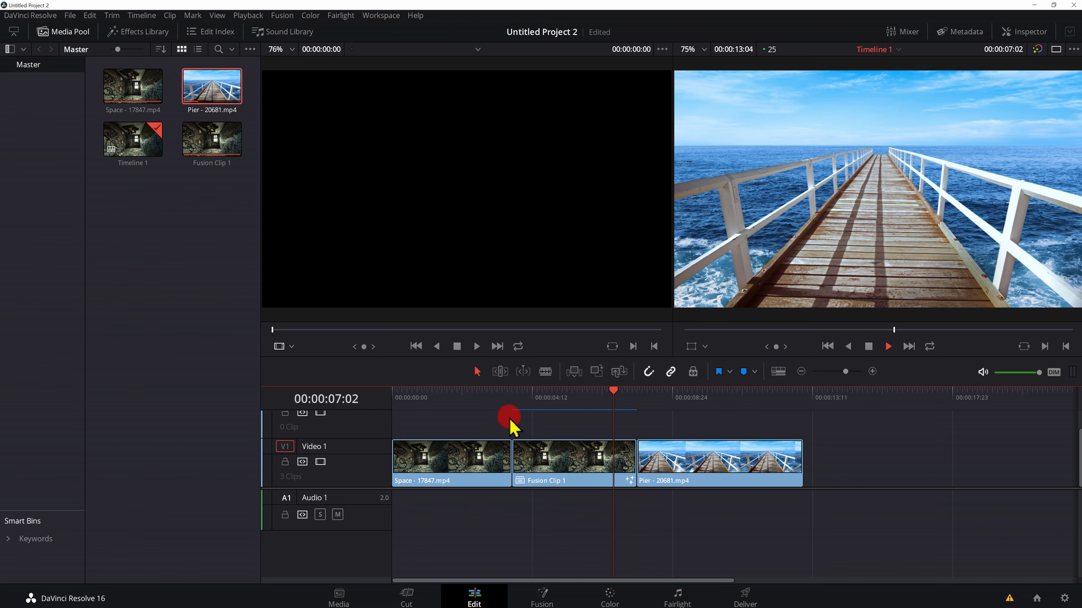
left_click(494, 394)
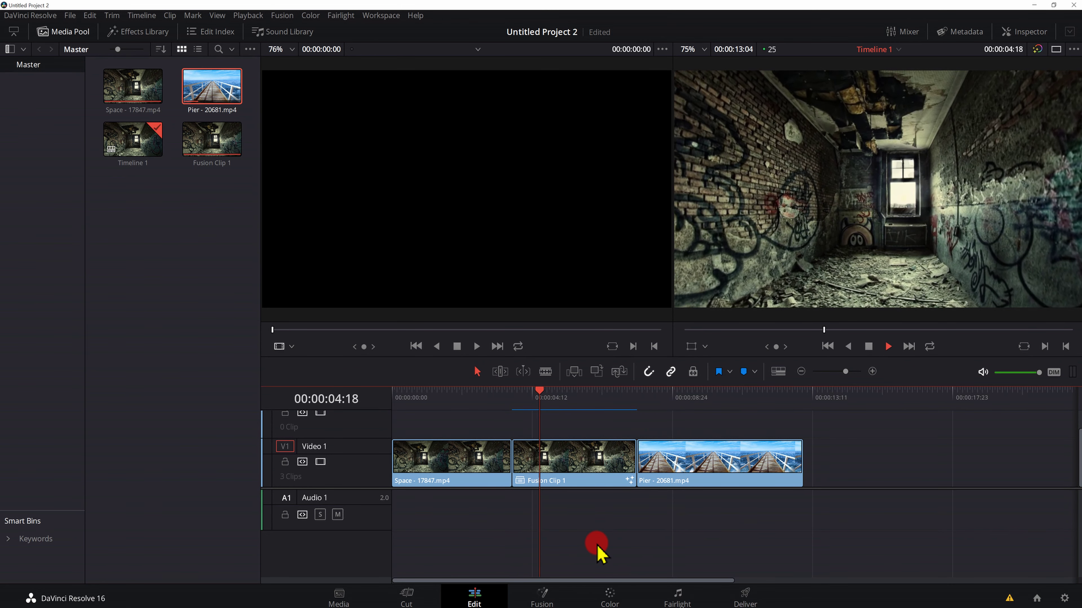
key("Up")
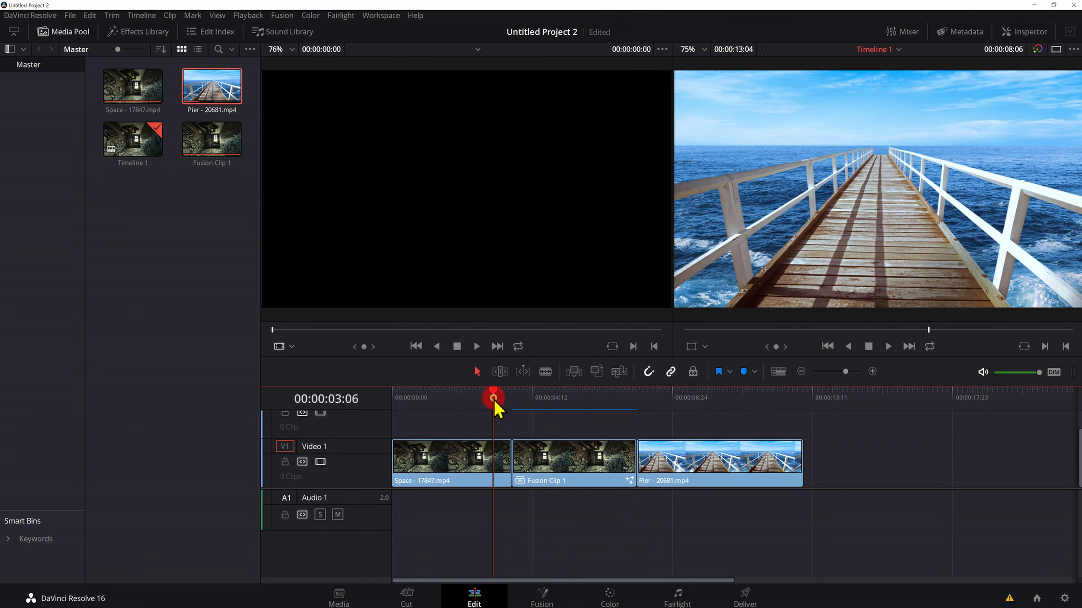
left_click(864, 347)
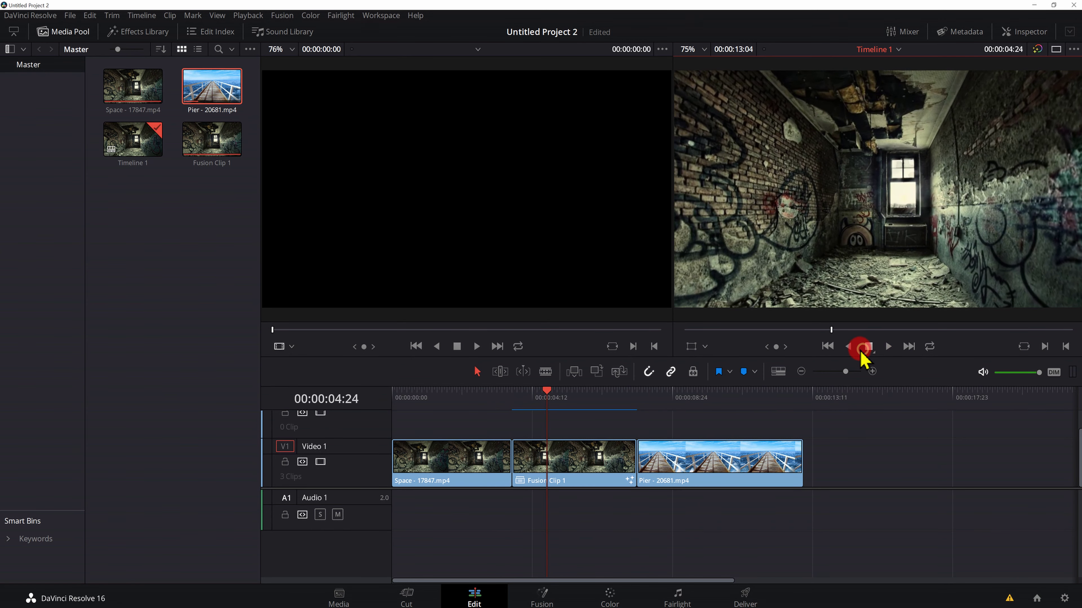
left_click(543, 596)
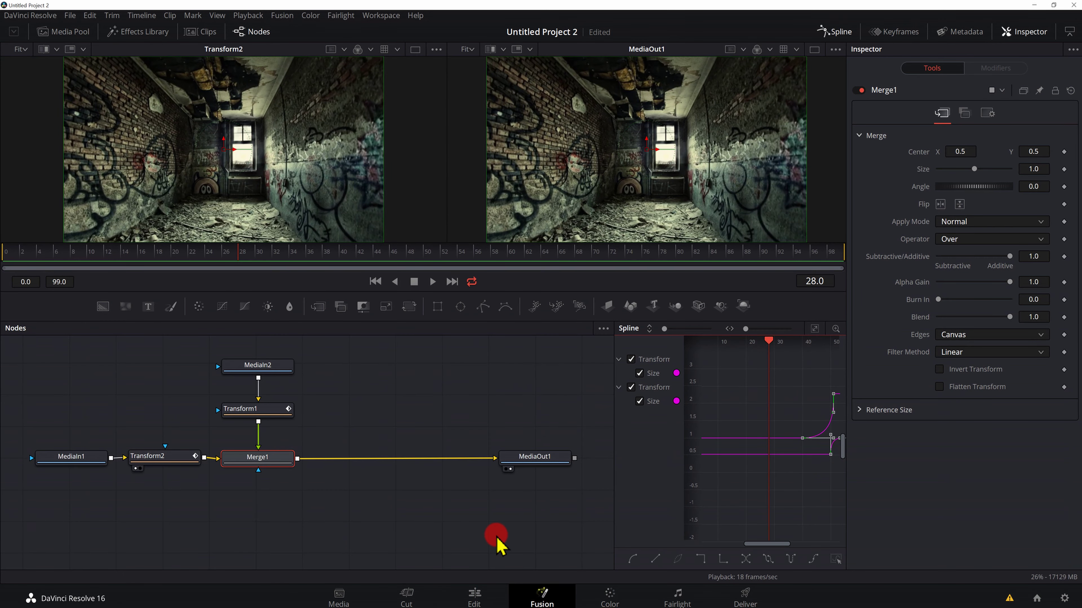